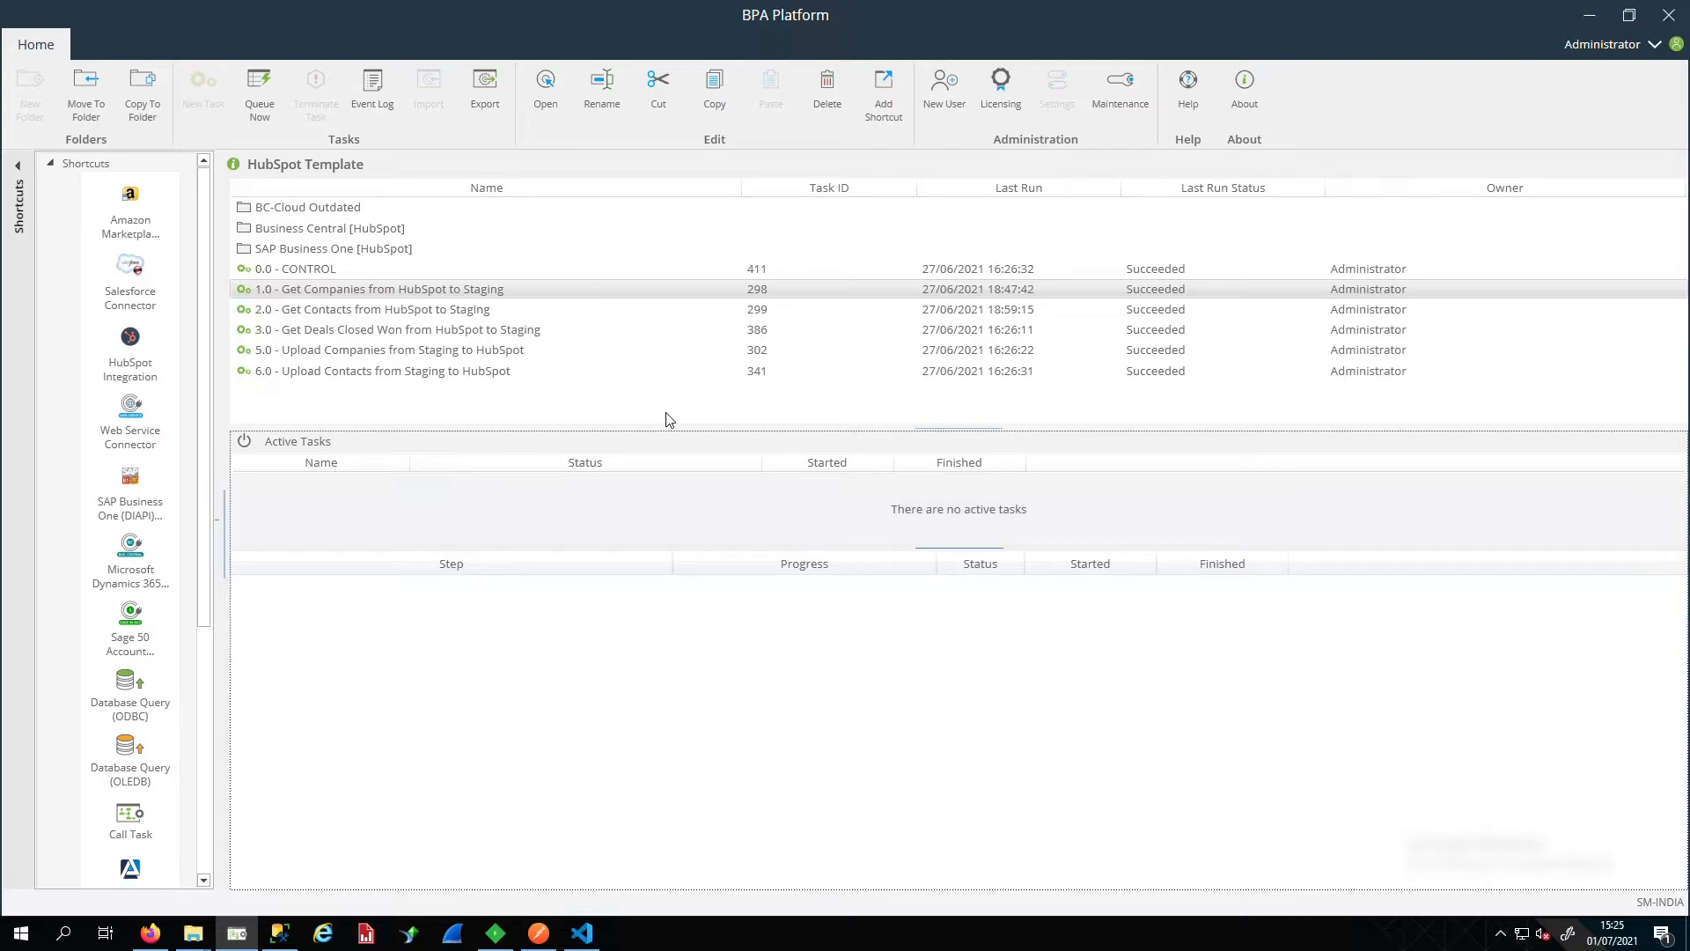
Switch from the HubSpot Template task list in BPA Platform to SQL Server Management Studio
left_click(279, 934)
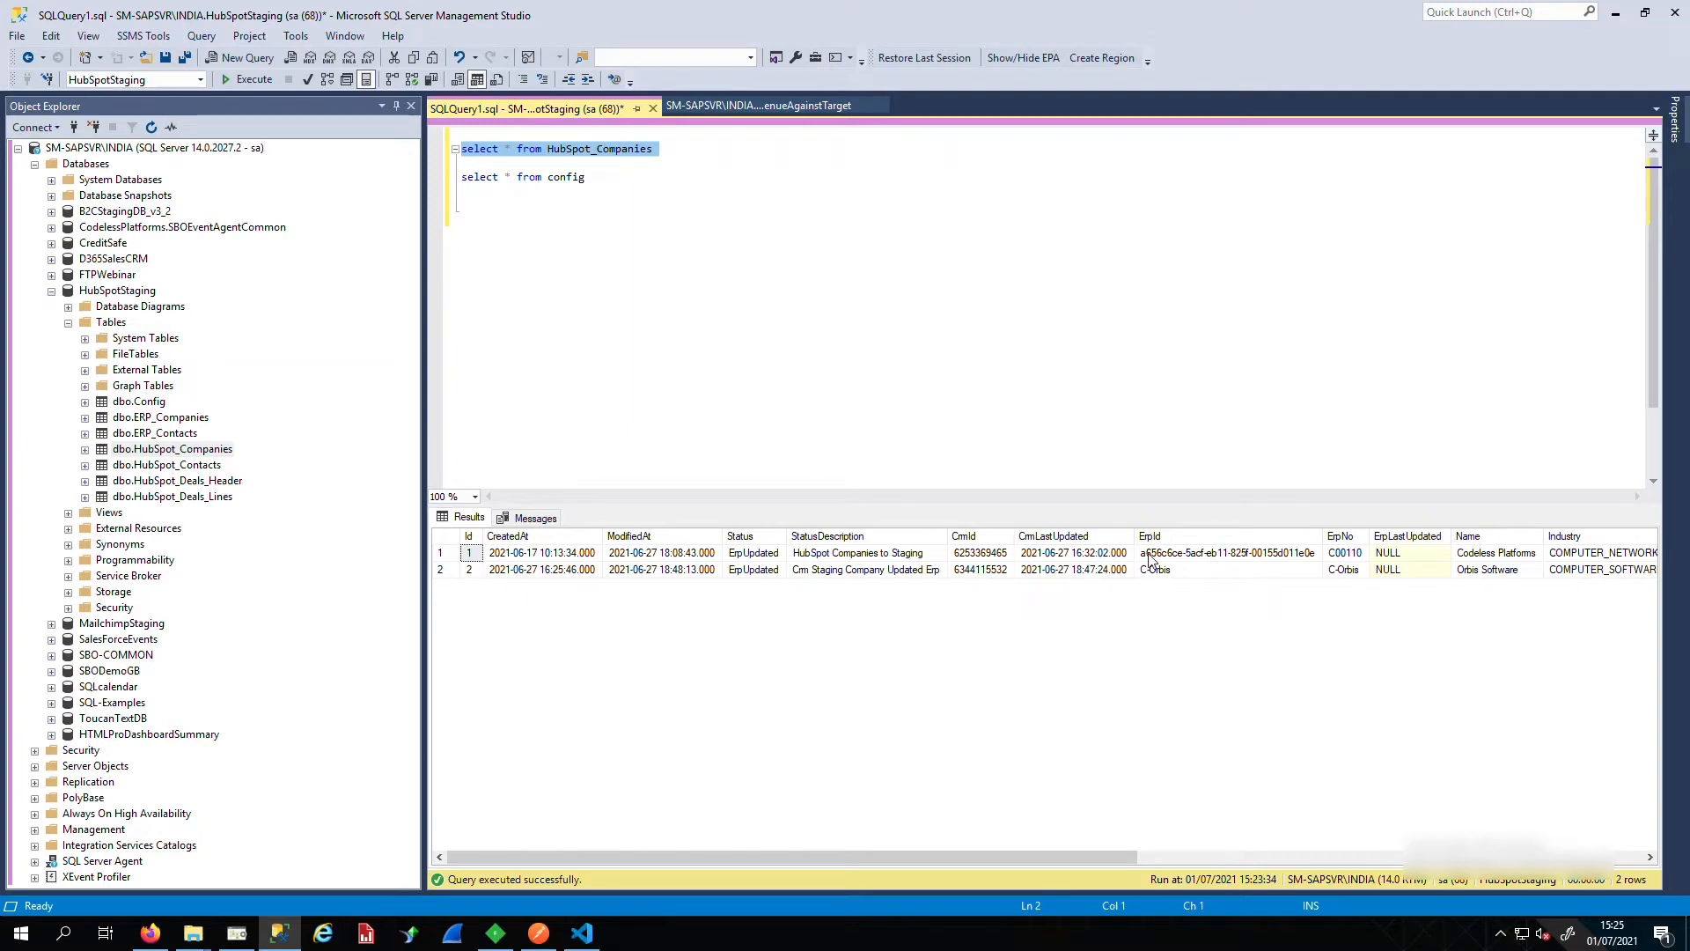
Check the staged companies' ERP numbers (C00110, C-Orbis), then go to HubSpot's Companies list in Firefox
left_click(1205, 554)
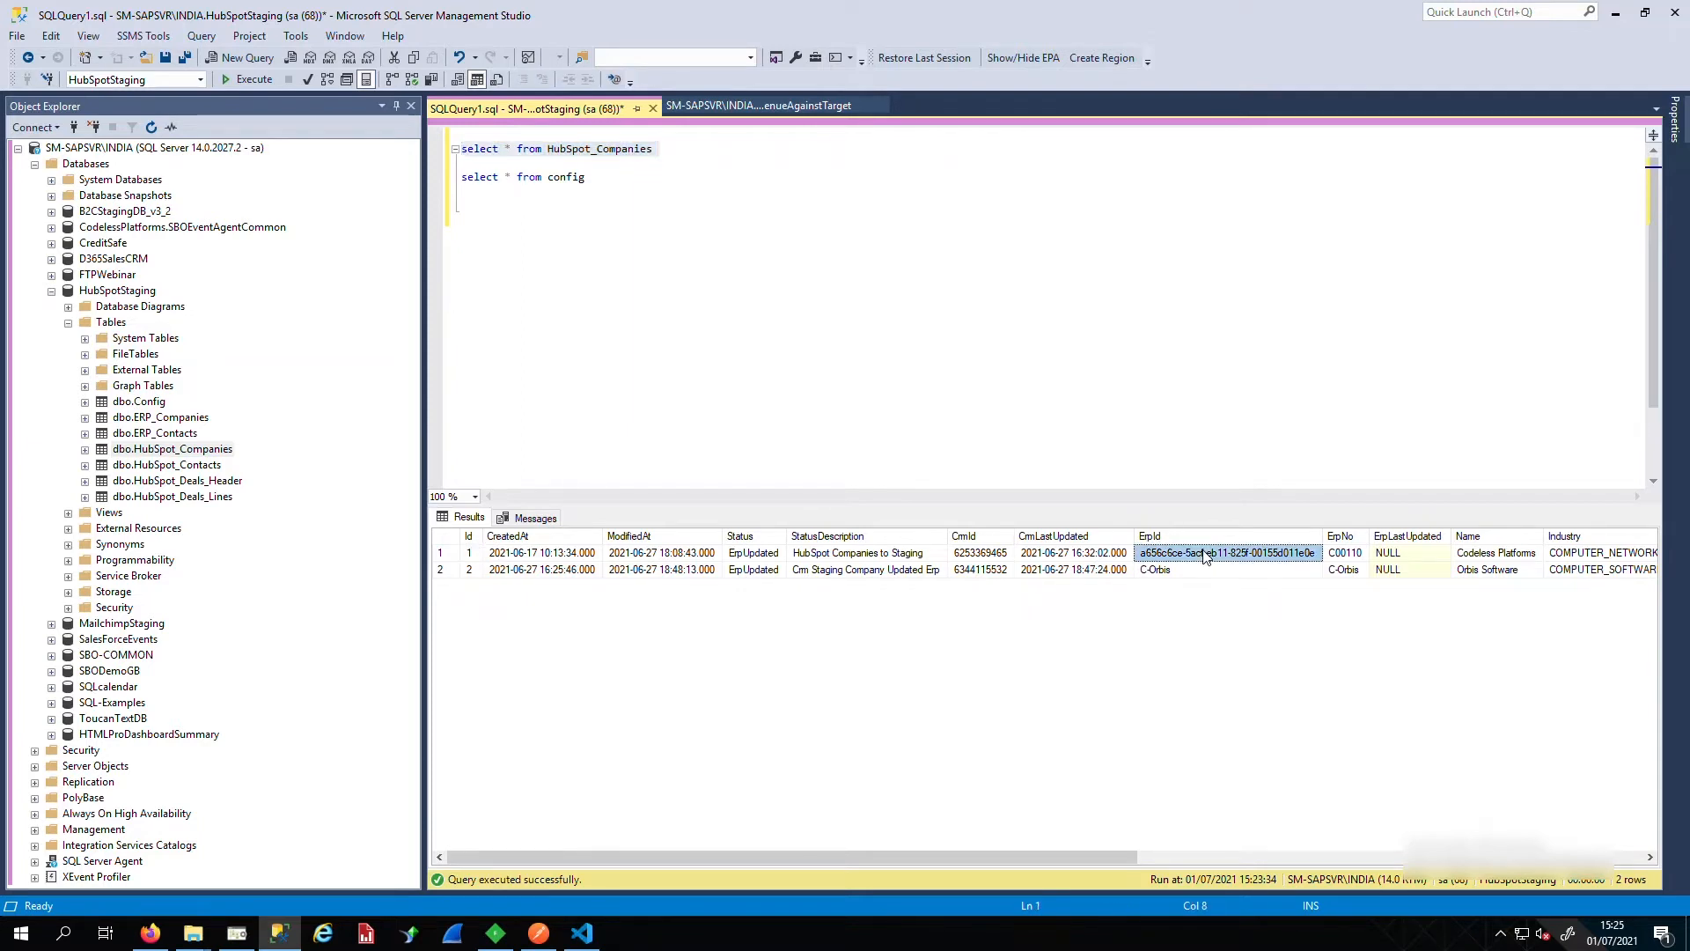
left_click(1346, 553)
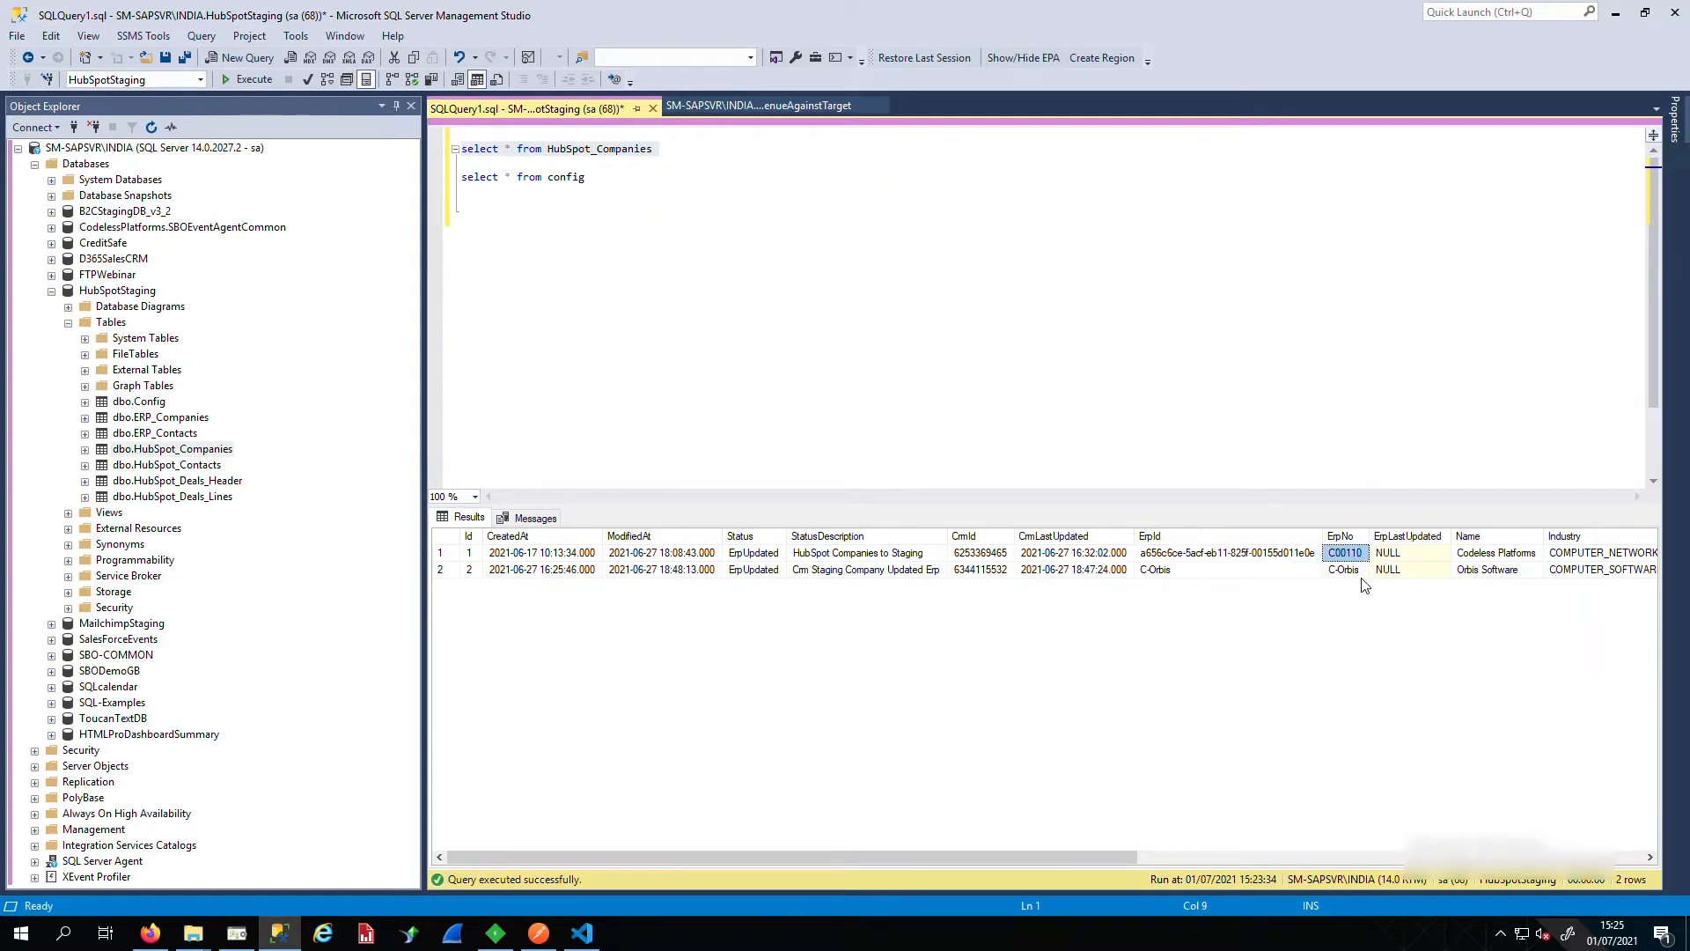
left_click(1357, 572)
left_click(171, 484)
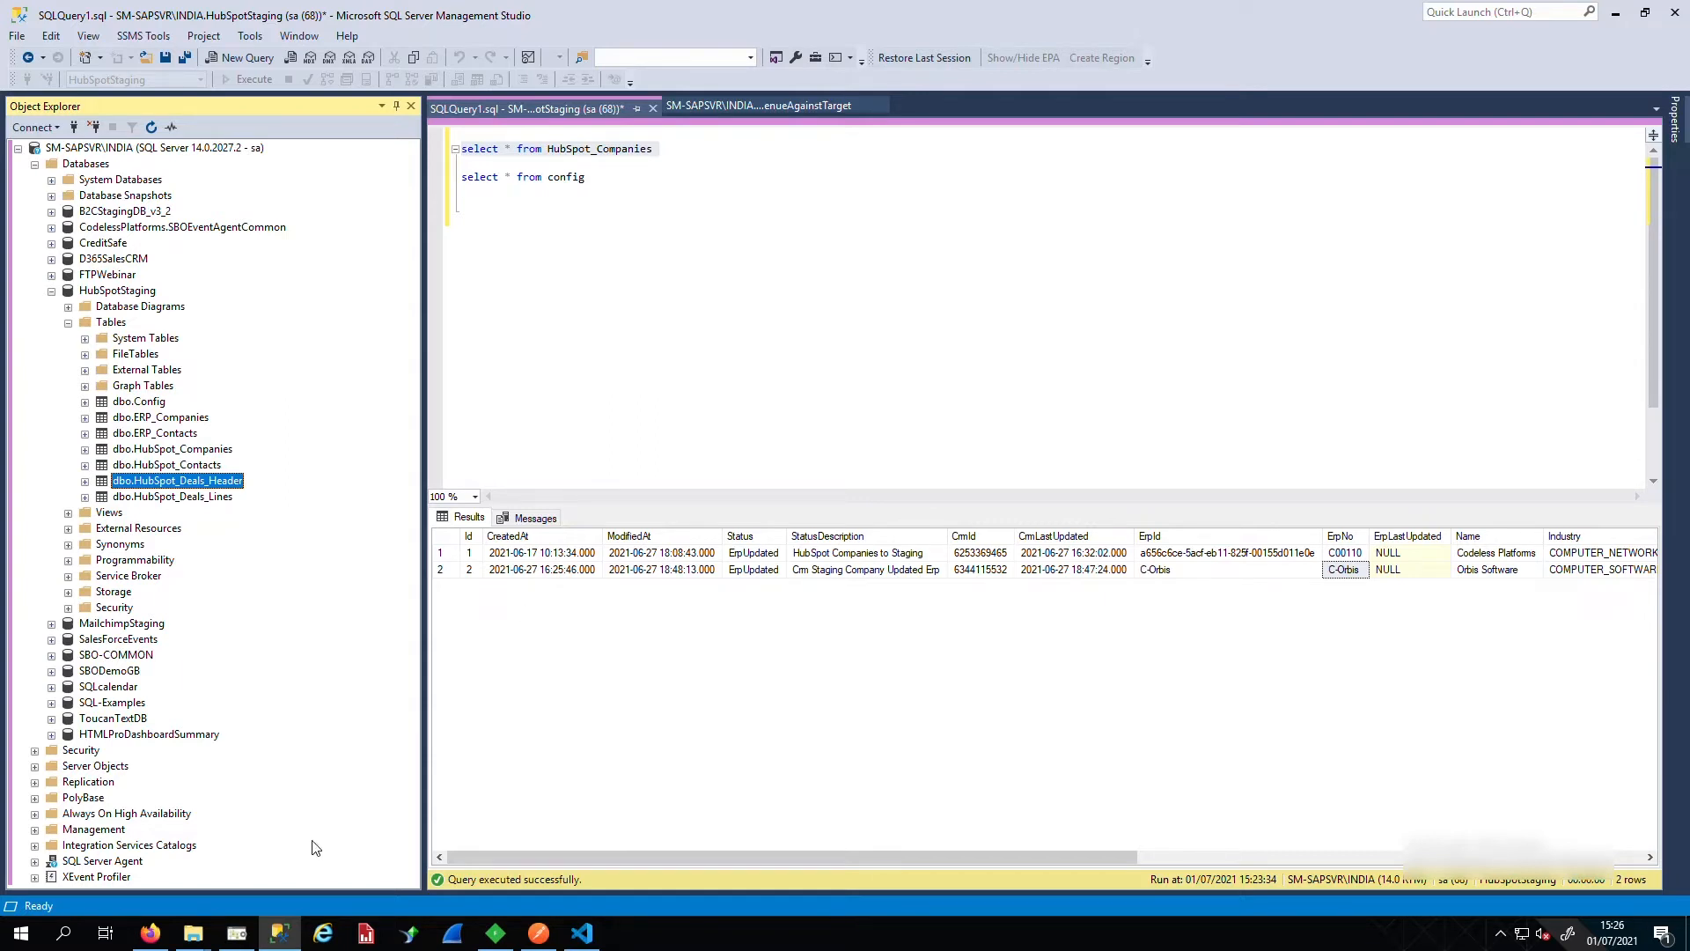
left_click(151, 934)
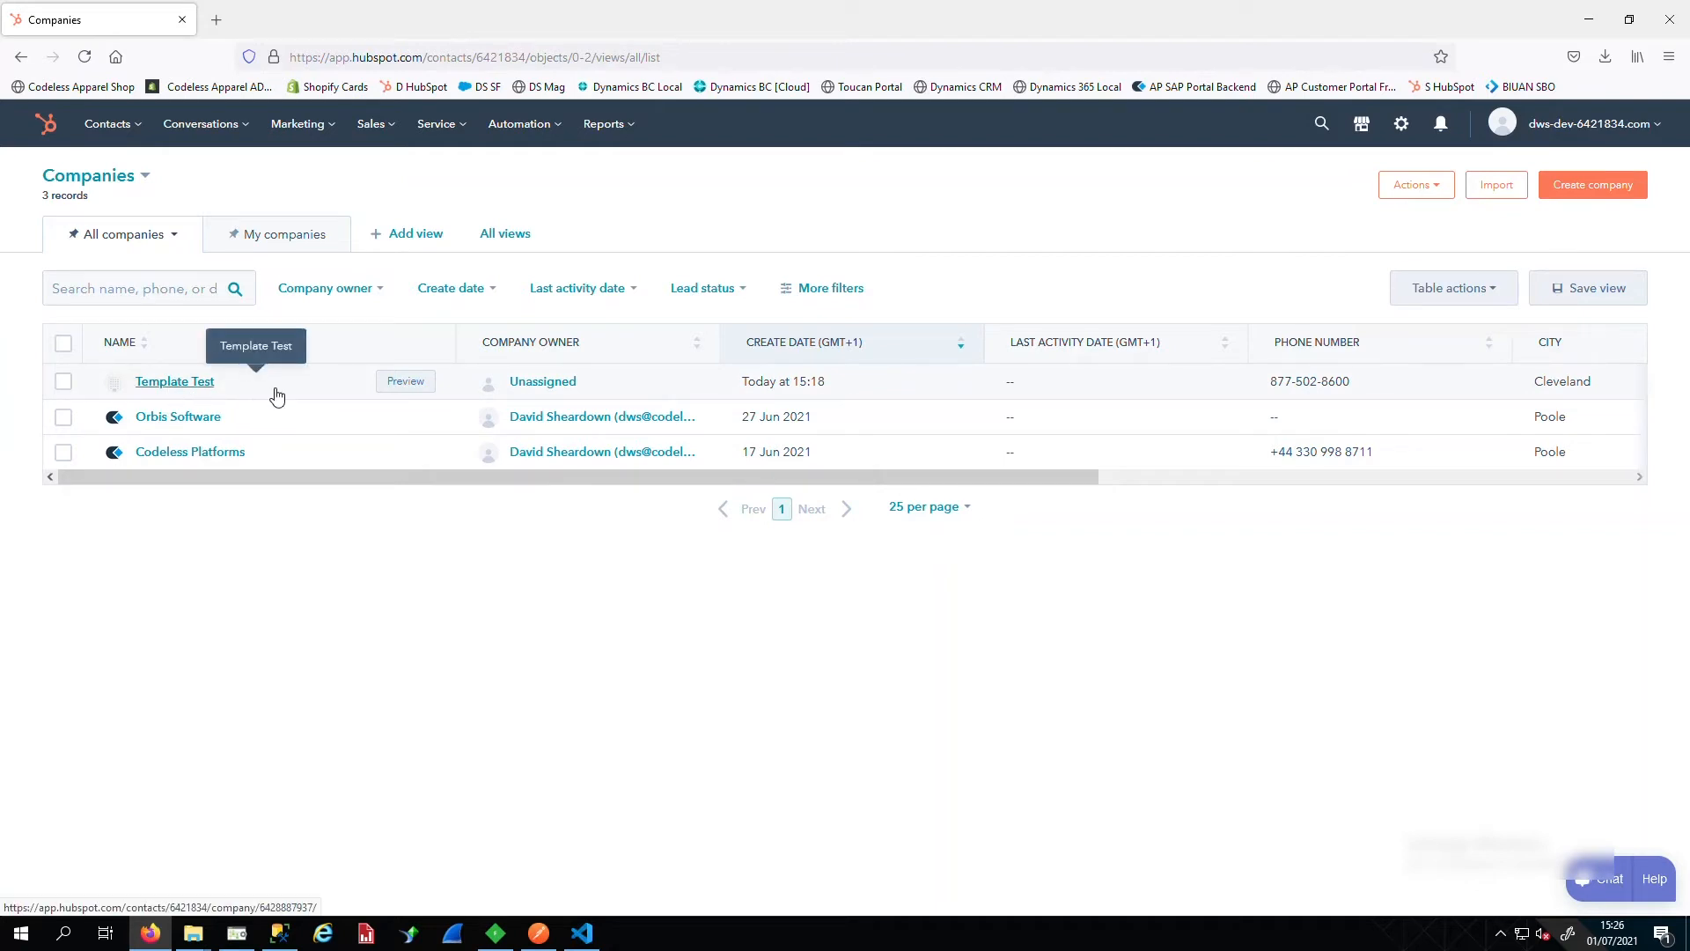
Delete the Template Test company, confirming with 1, and open a blank company form
left_click(68, 383)
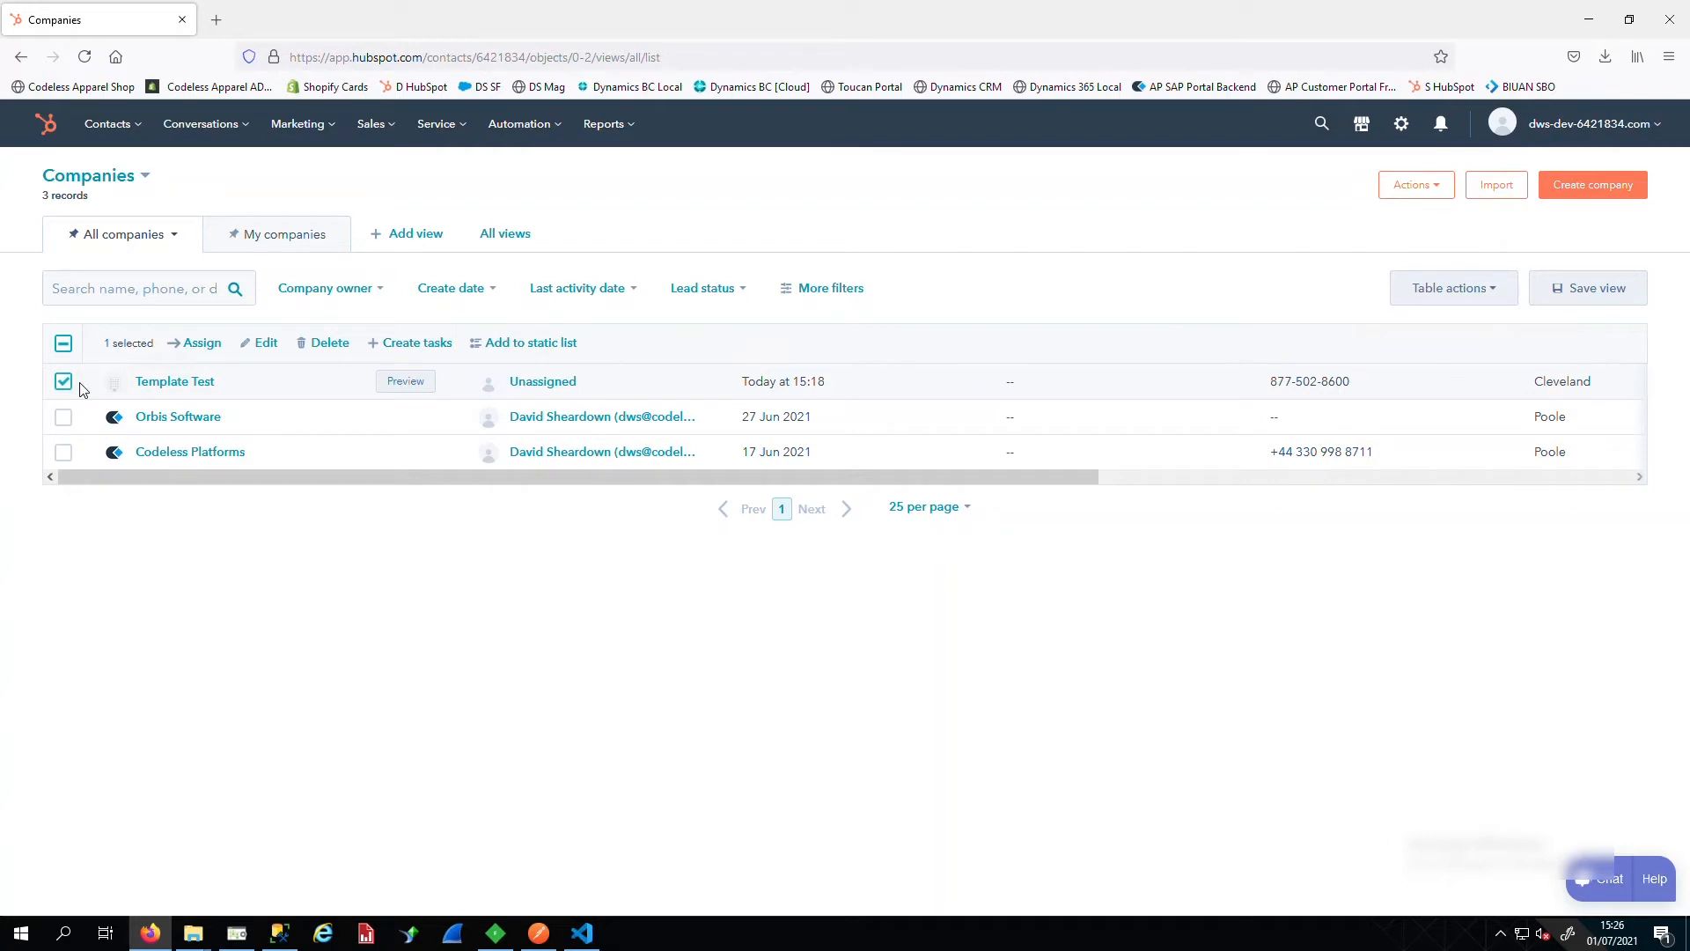
left_click(324, 342)
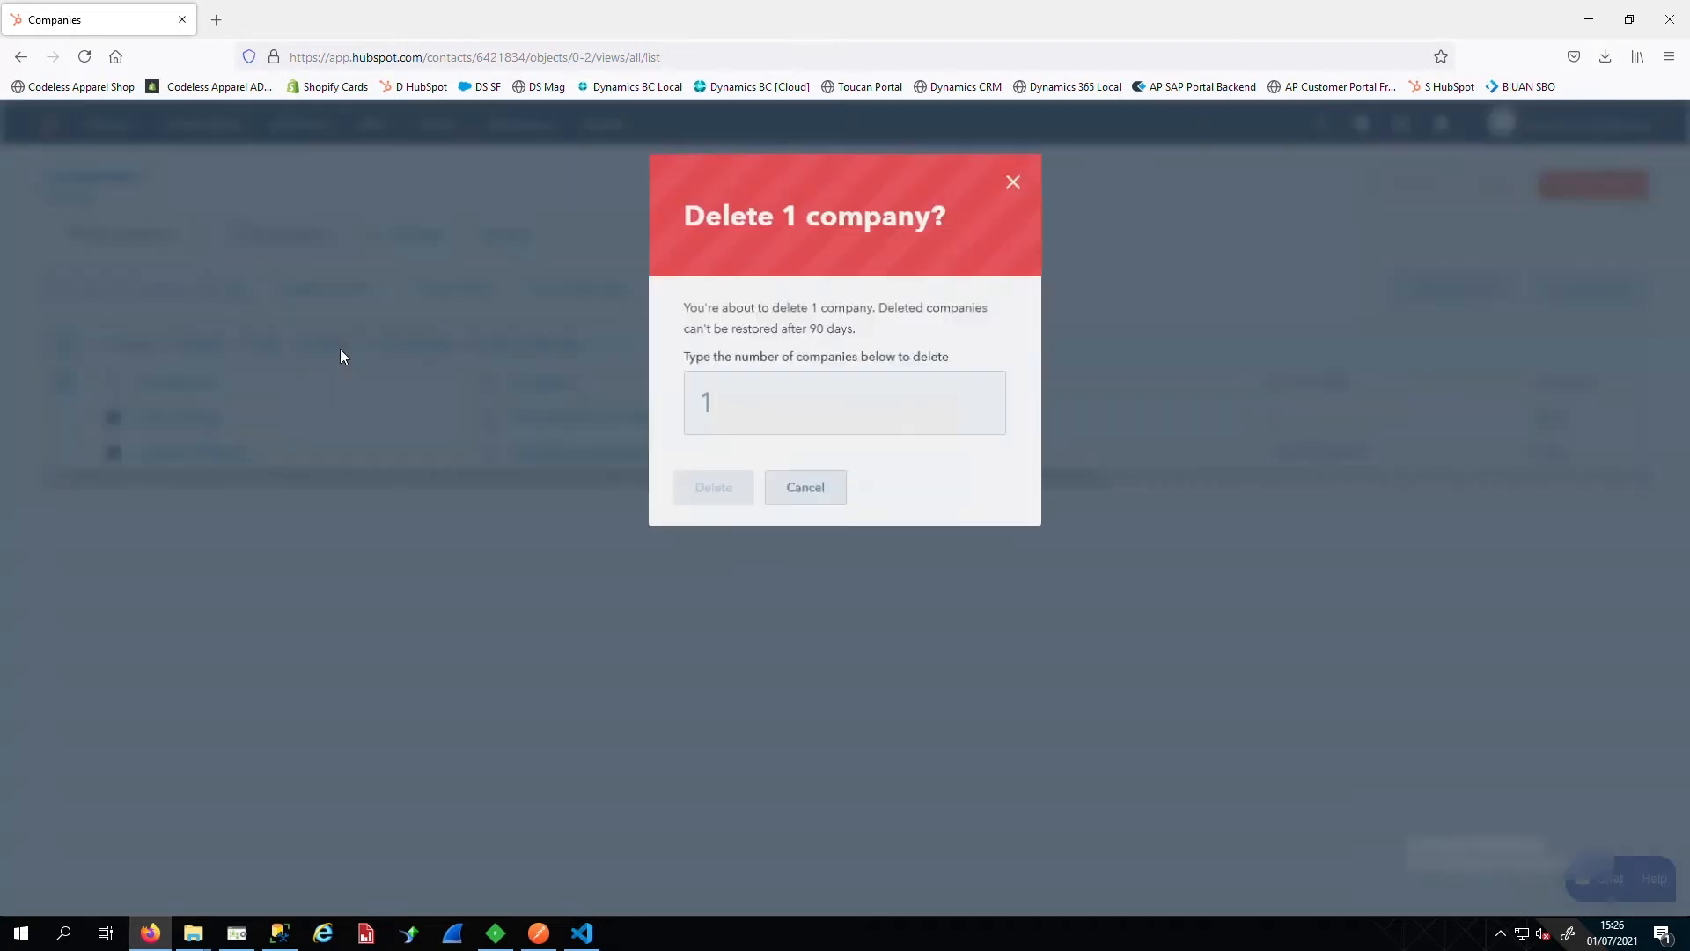
left_click(754, 393)
type("1")
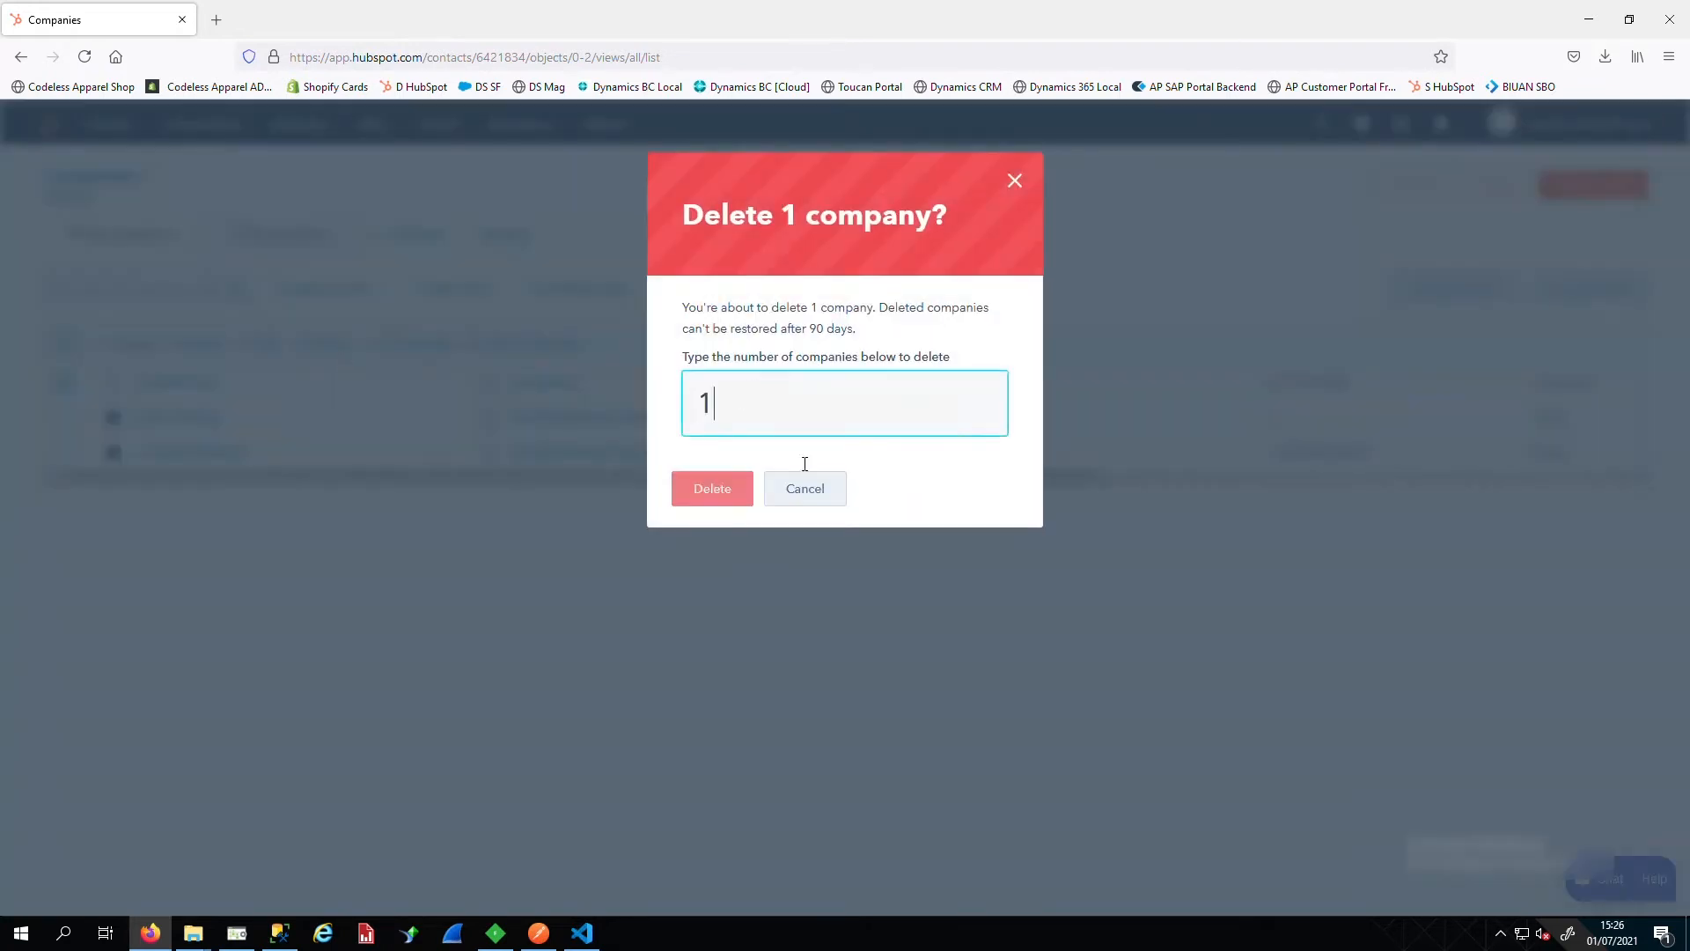
left_click(718, 490)
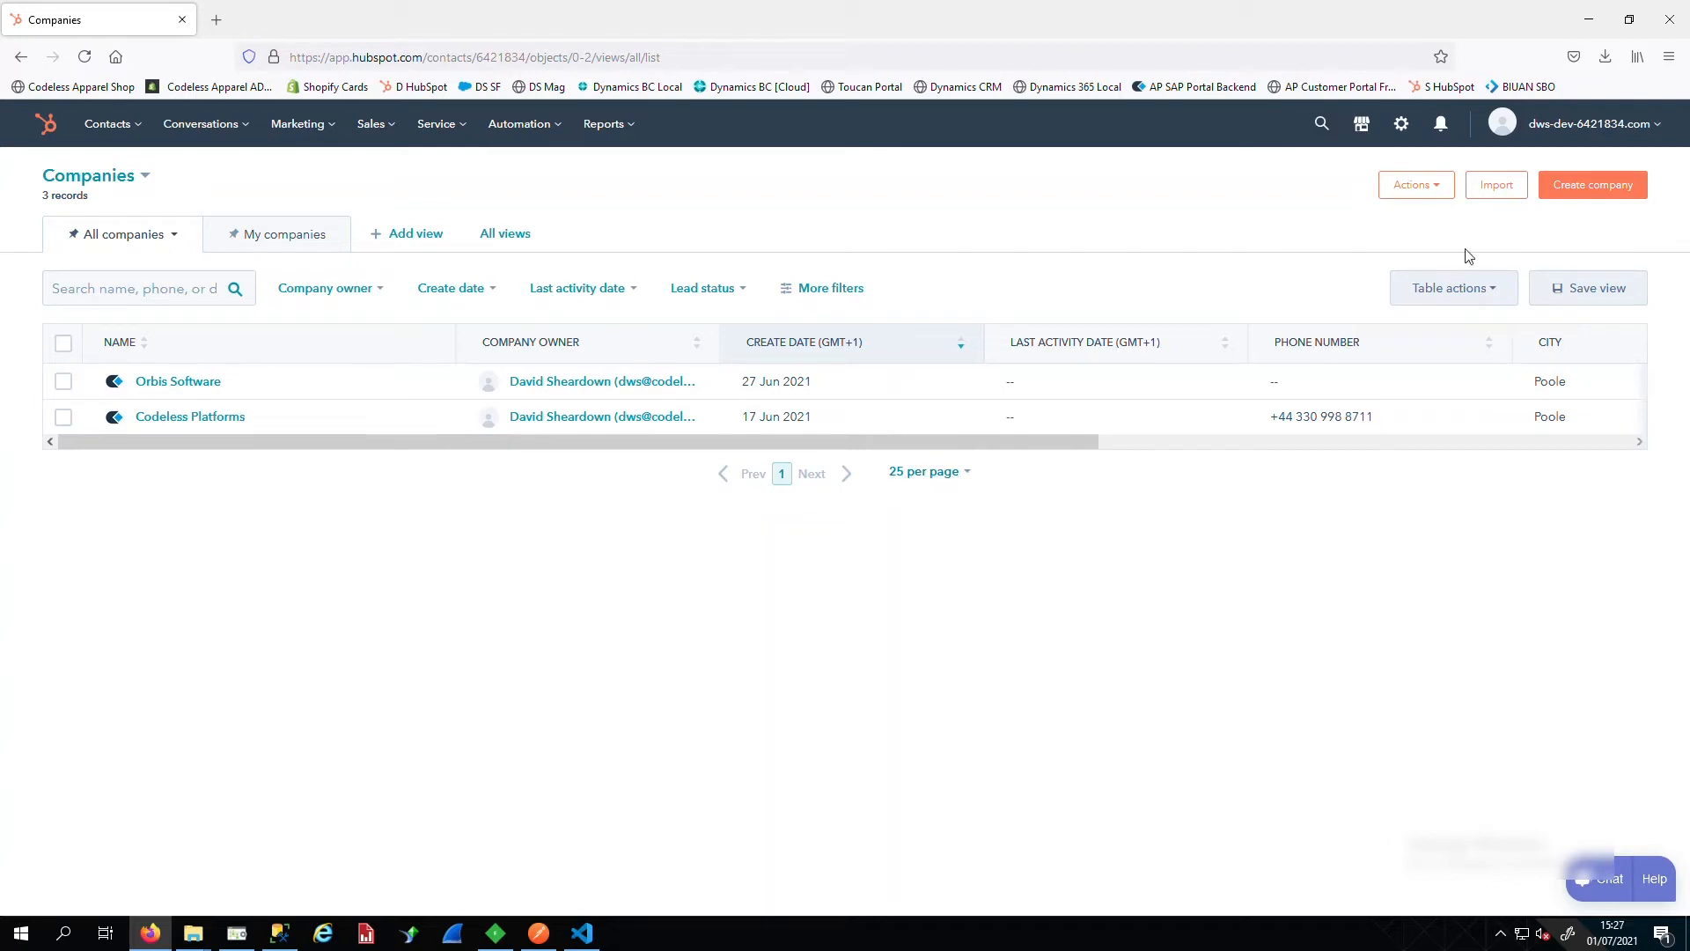
left_click(1601, 189)
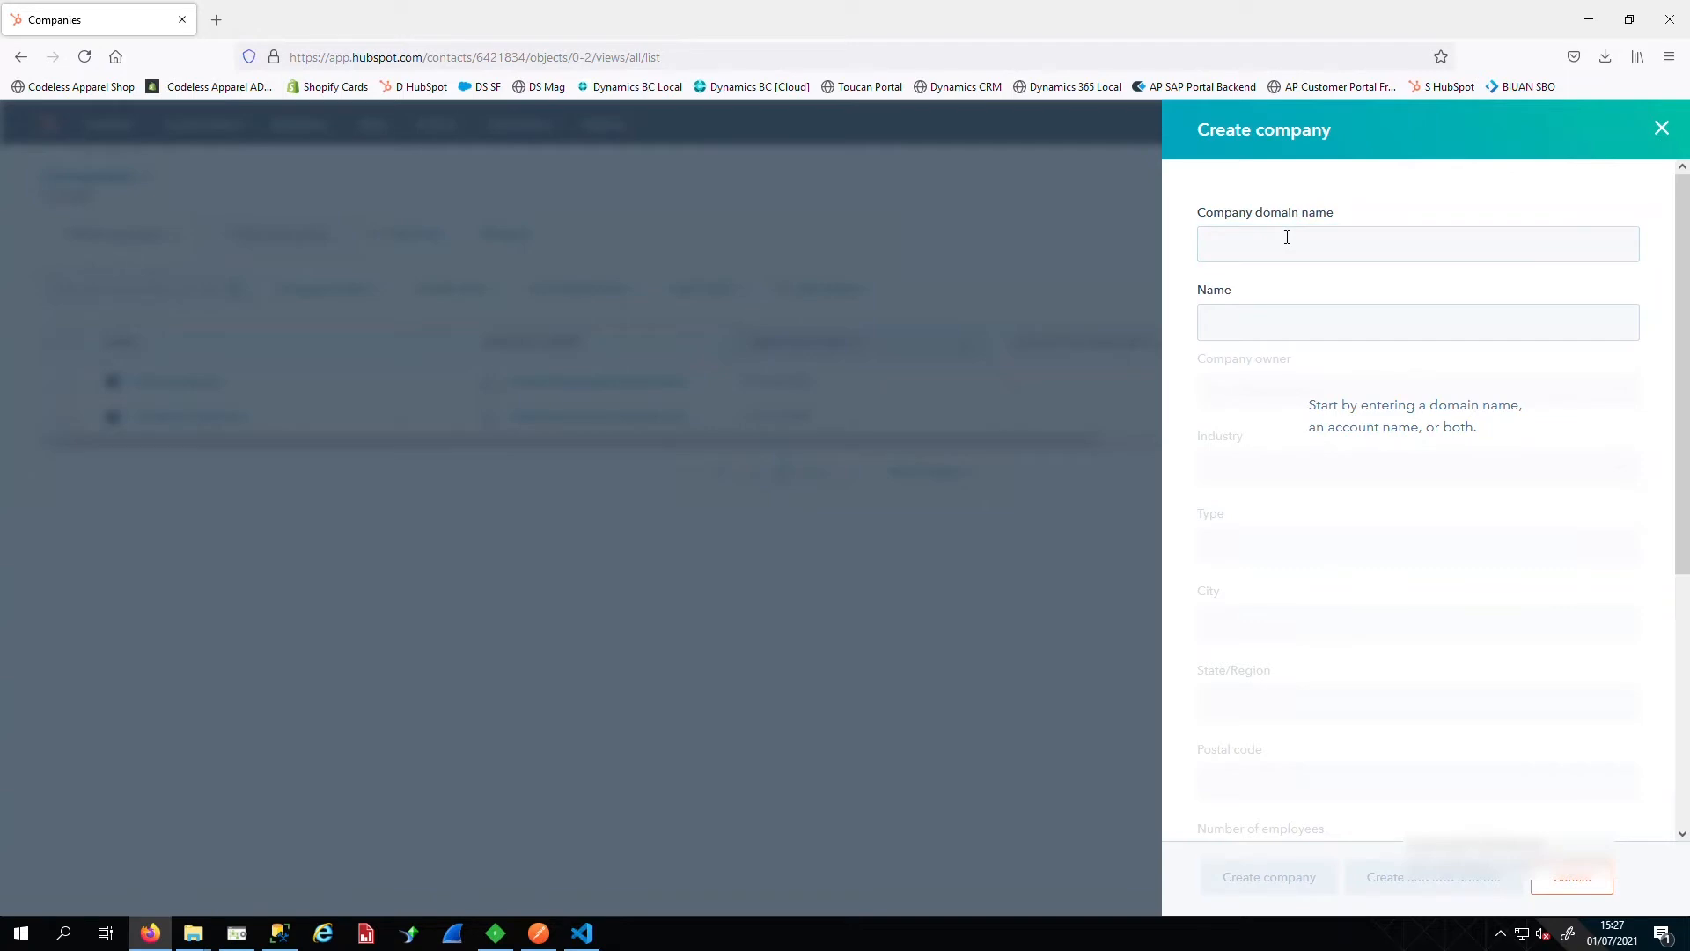
Enter domain test.com and name 'Template Test Company', leaving the owner unassigned
left_click(1287, 237)
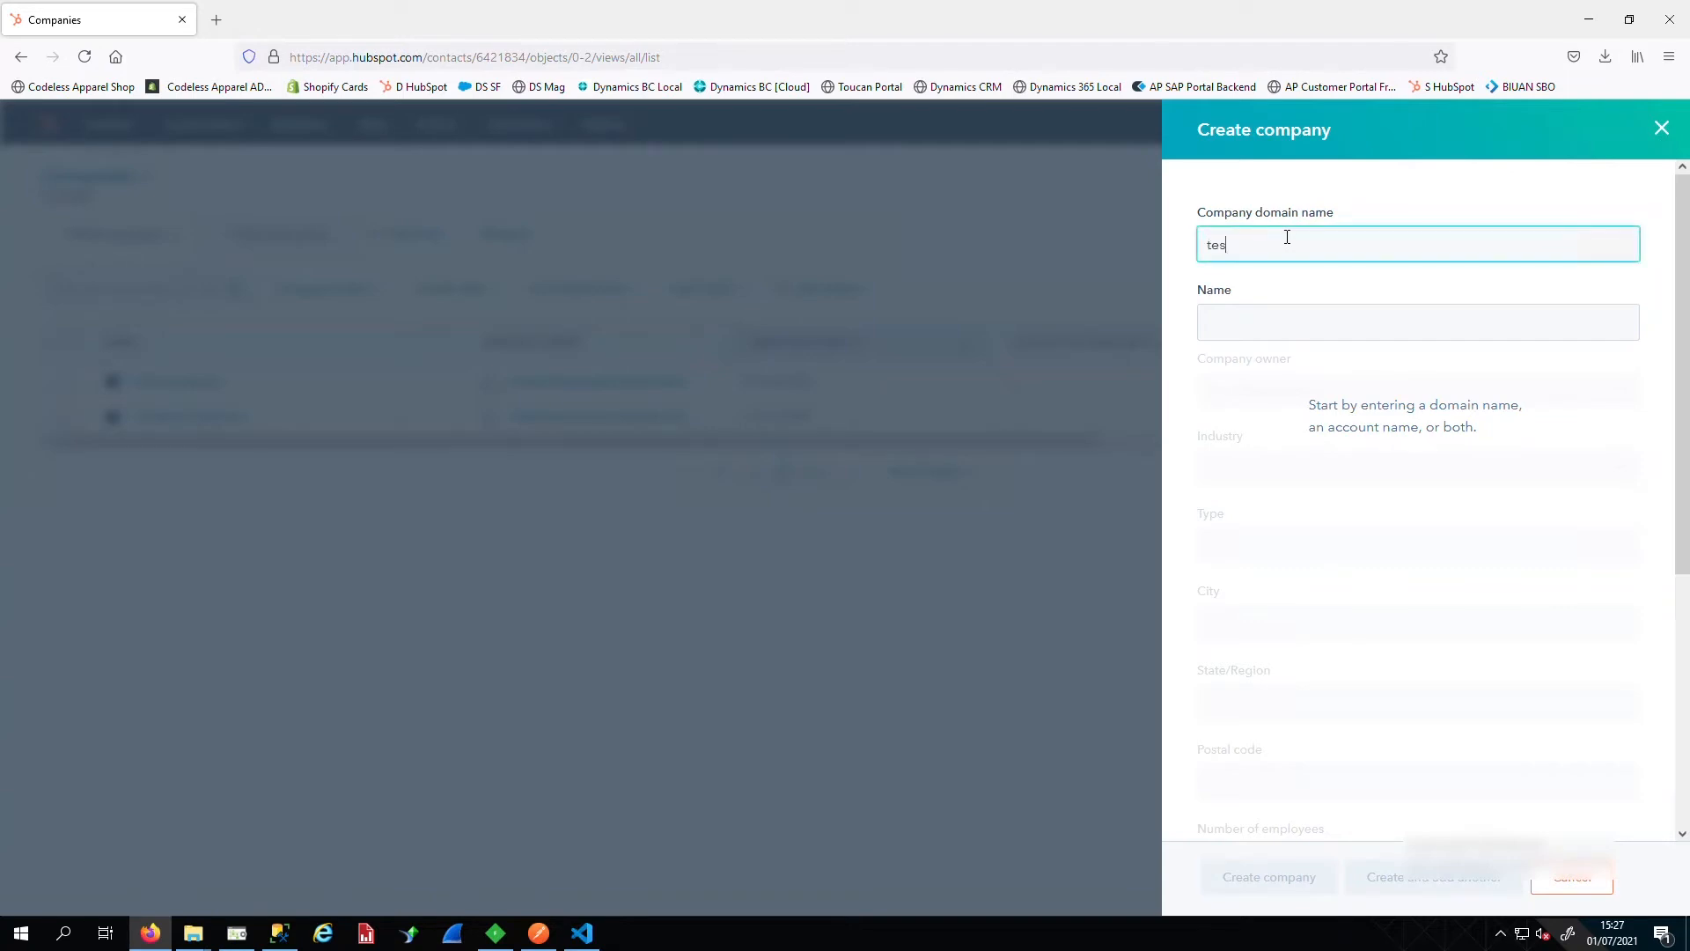
type("test.com")
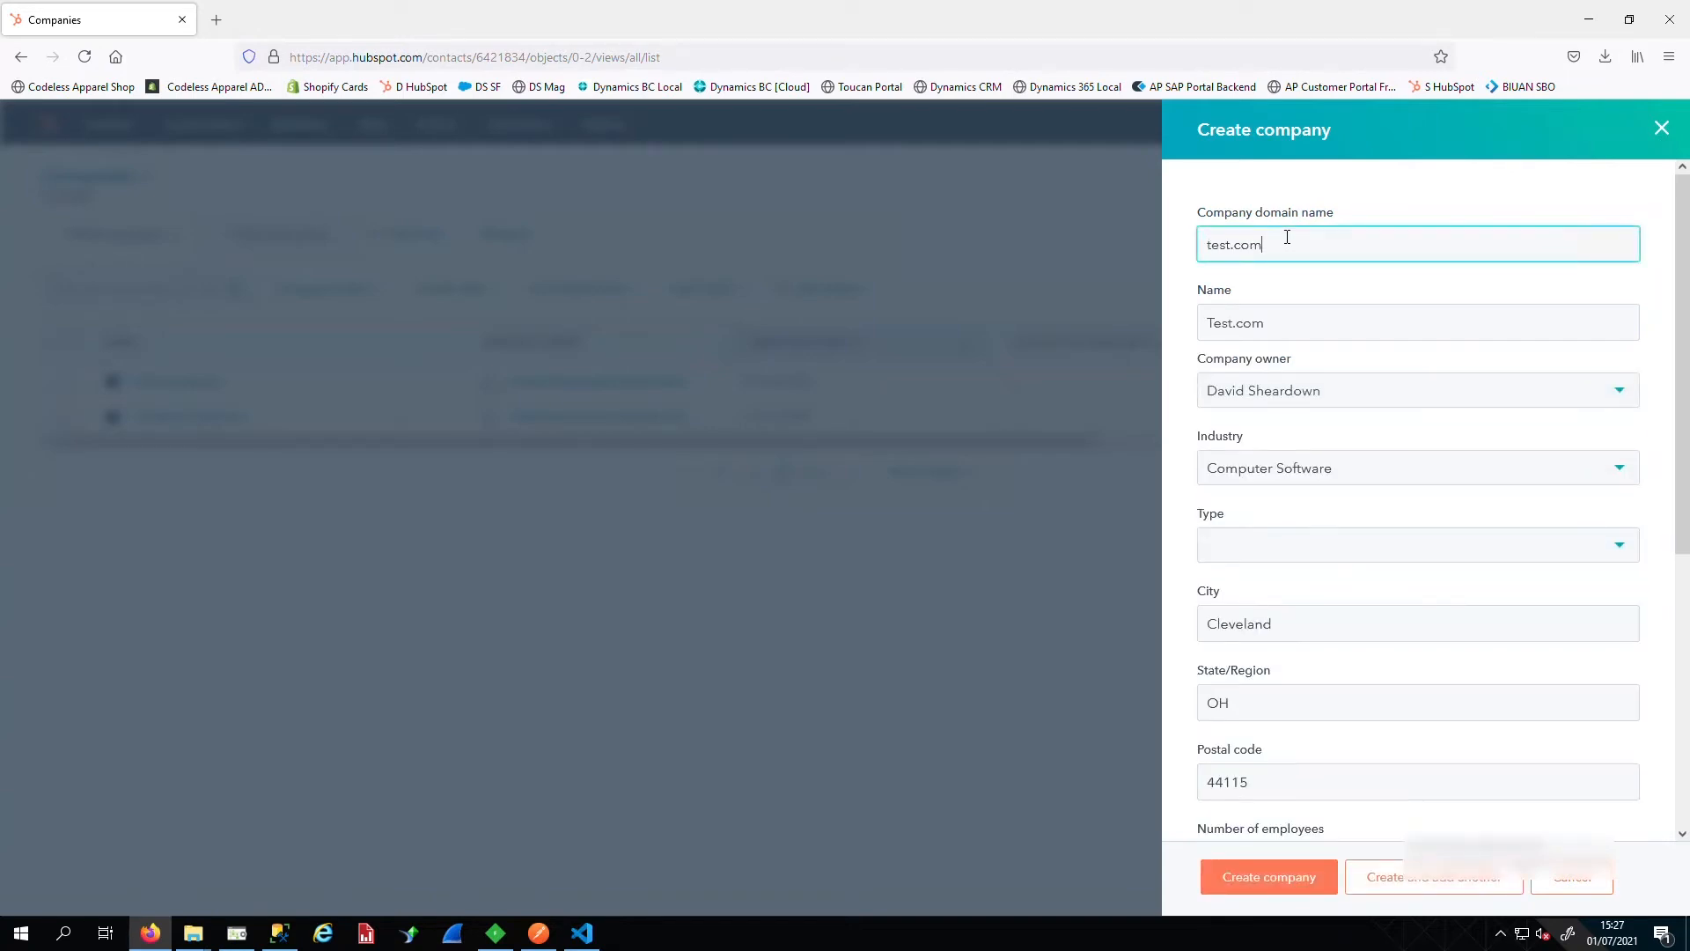
key("Tab")
key("ctrl+a")
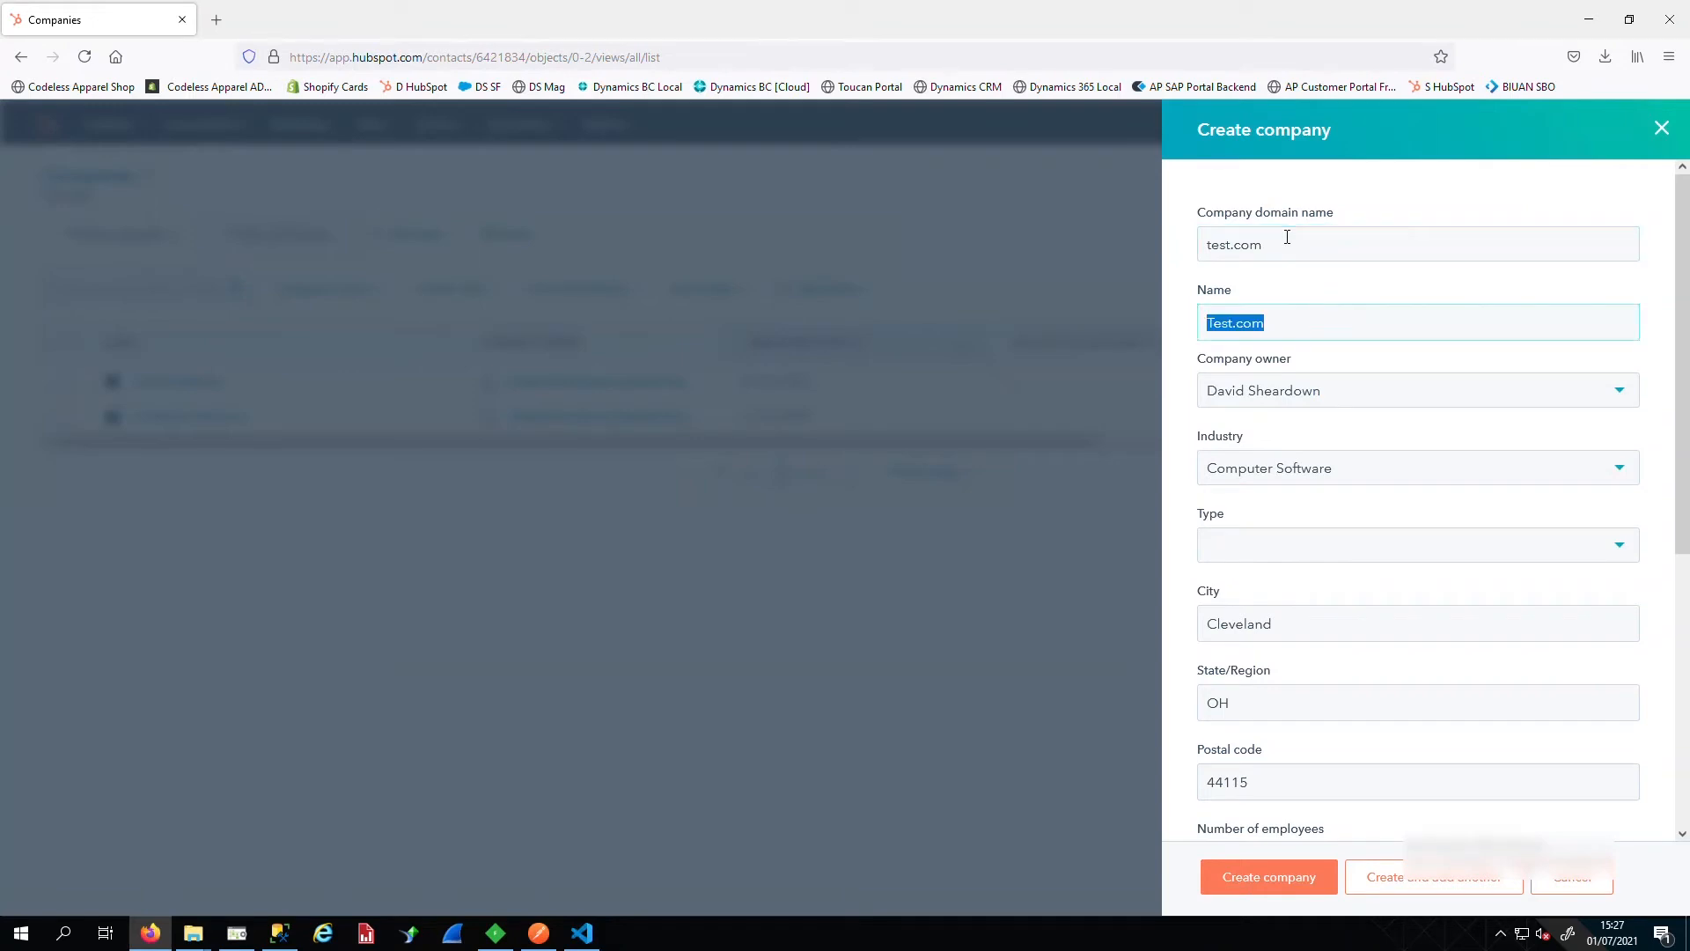
type("Template Test Company")
key("Tab")
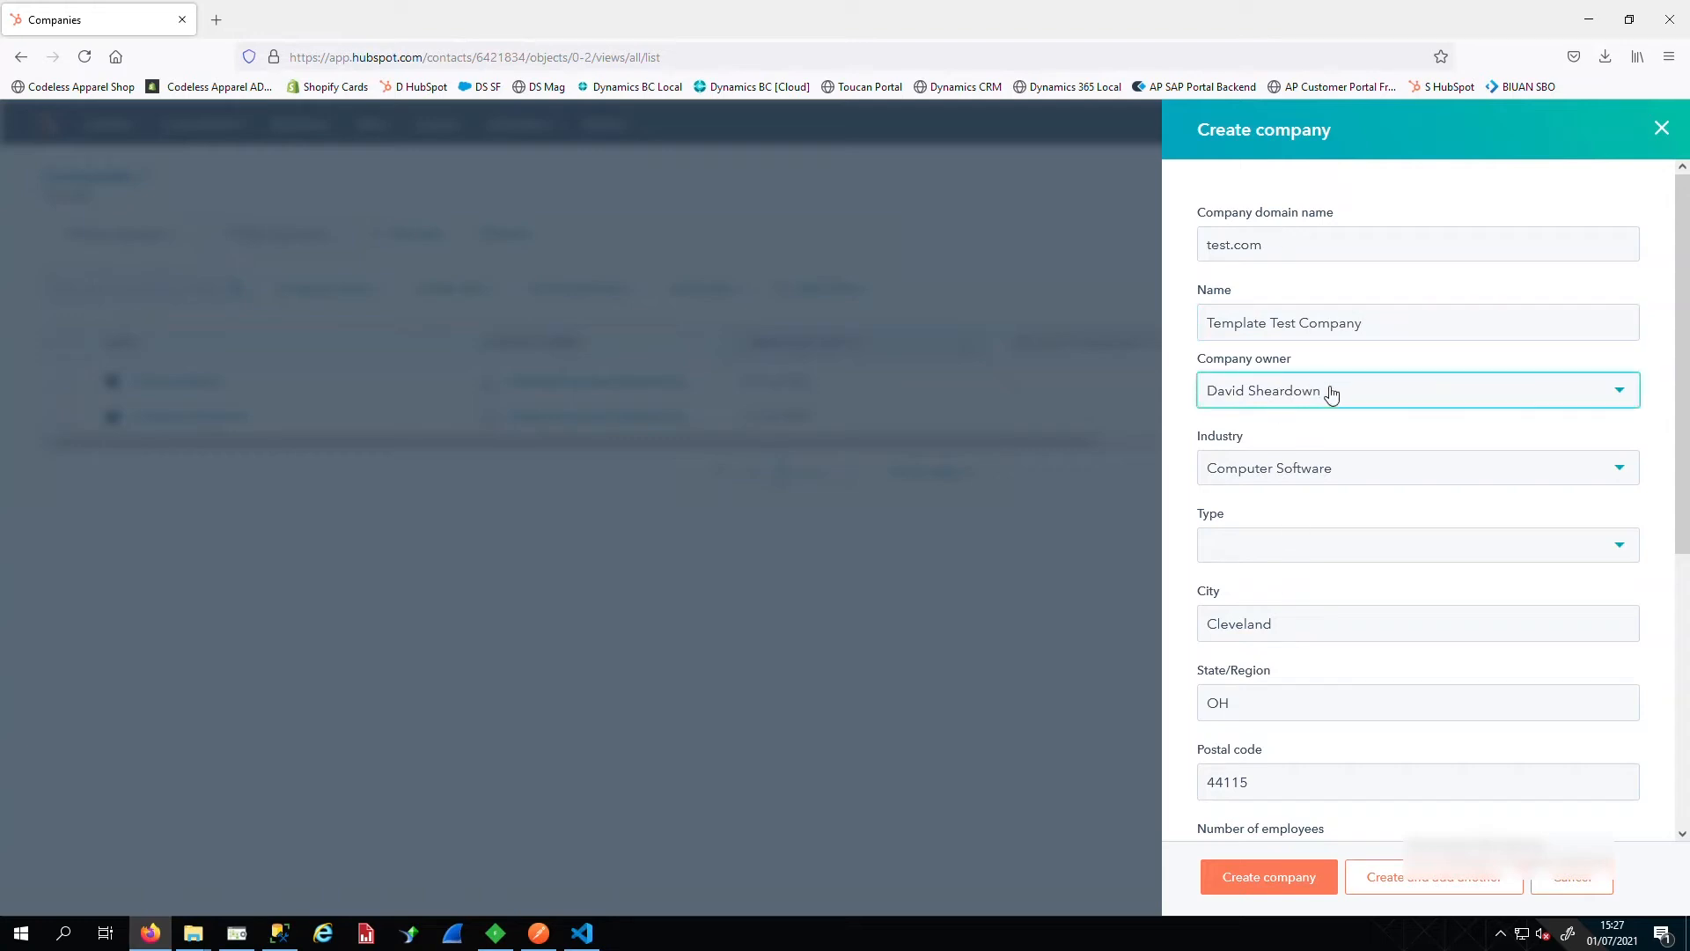
left_click(1306, 398)
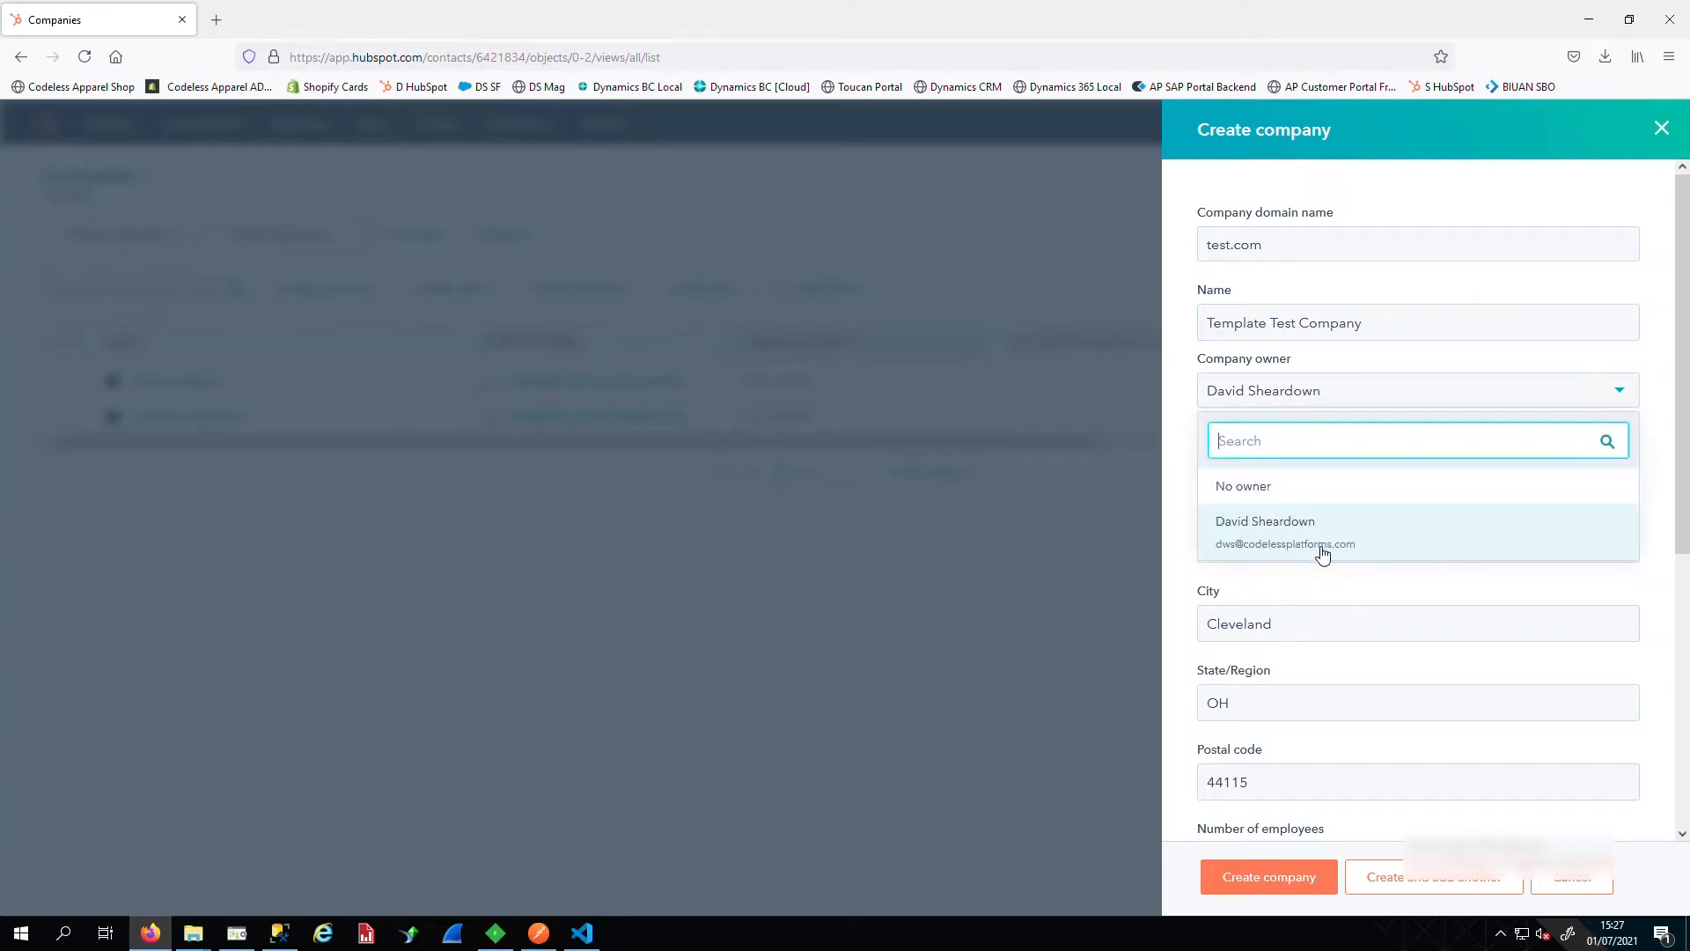
left_click(1281, 493)
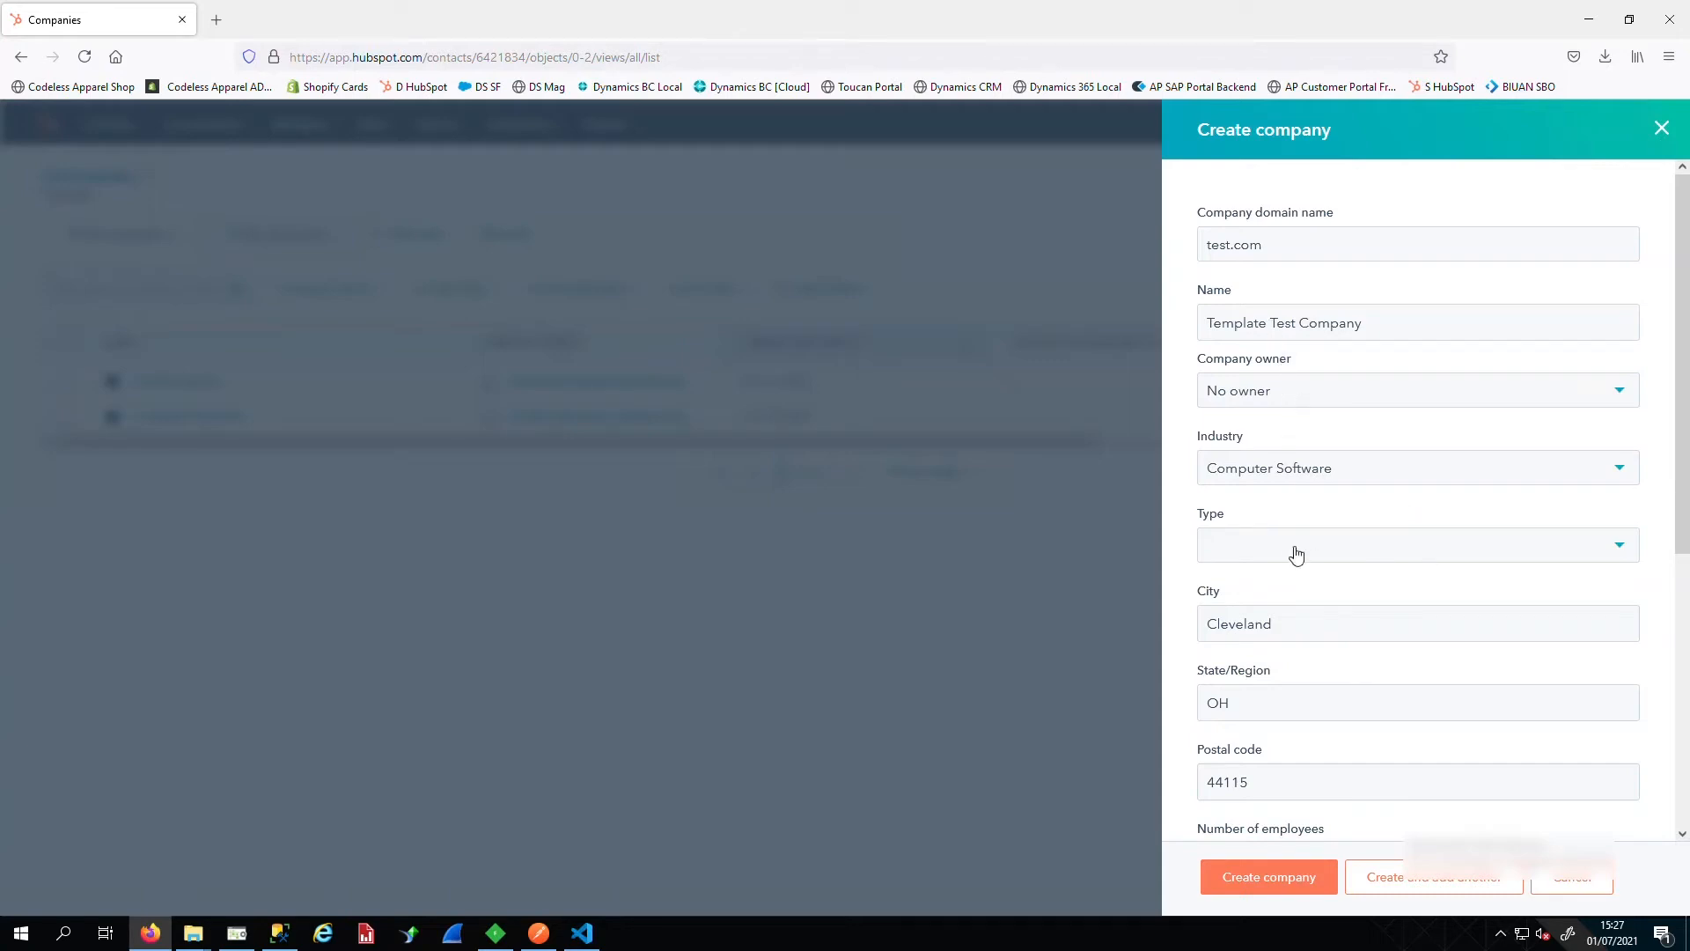
Set the company type to Partner, create the record, and return to SQL Server Management Studio
left_click(1333, 555)
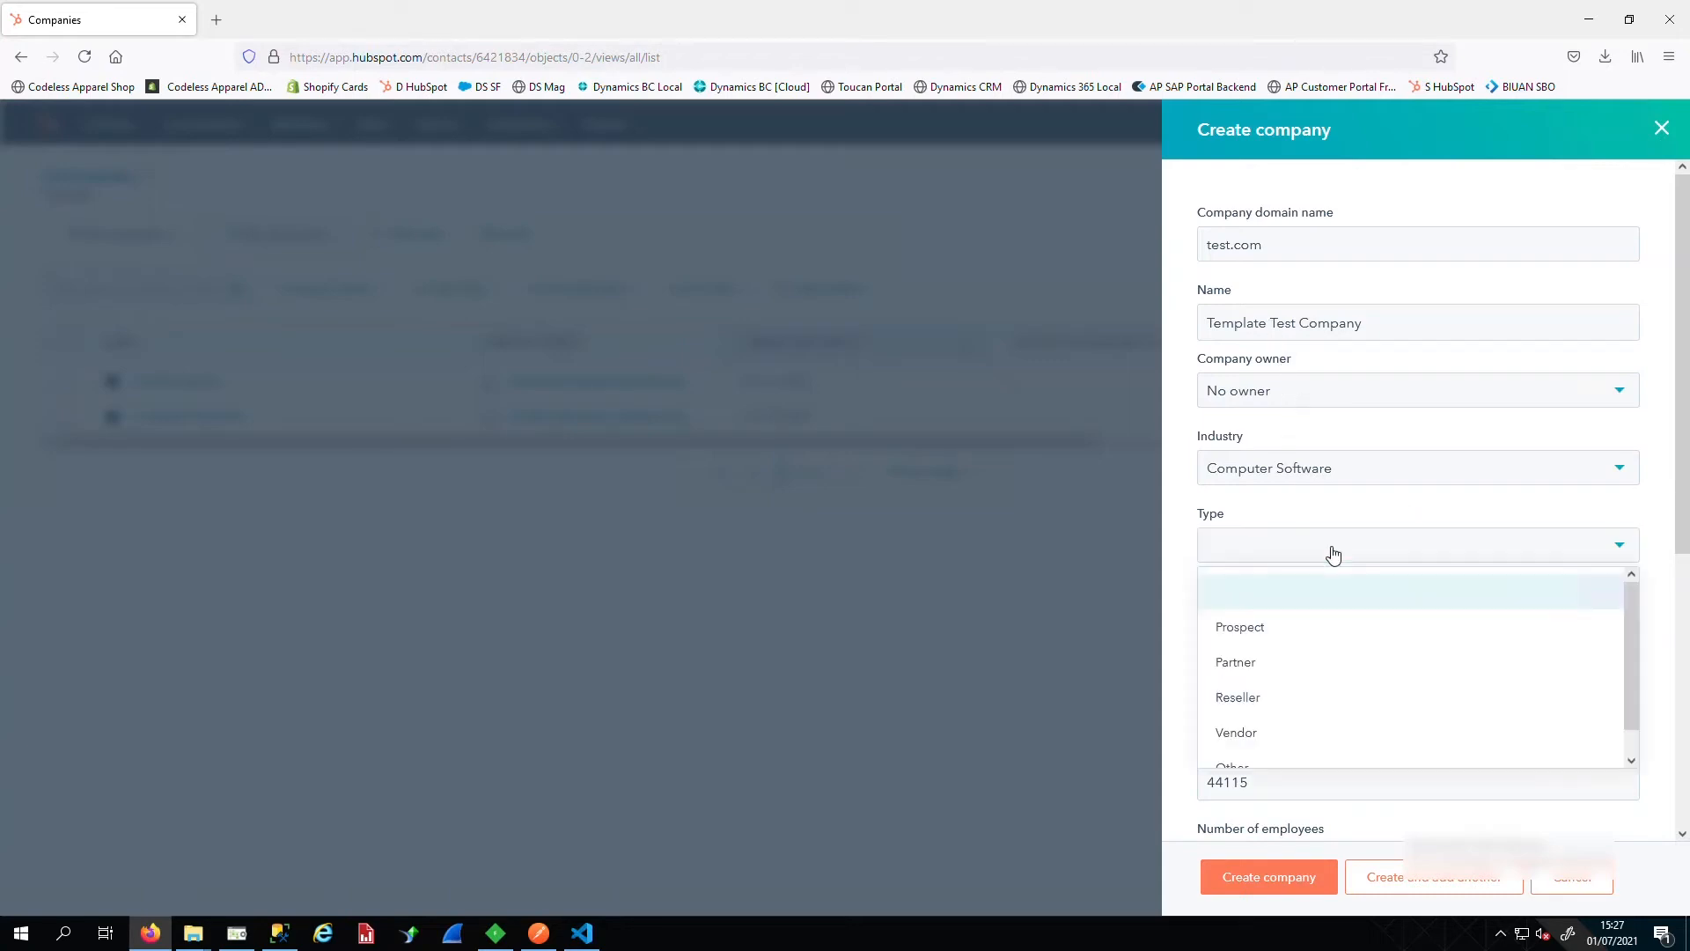
left_click(1257, 663)
scroll(1301, 664, "down", 1)
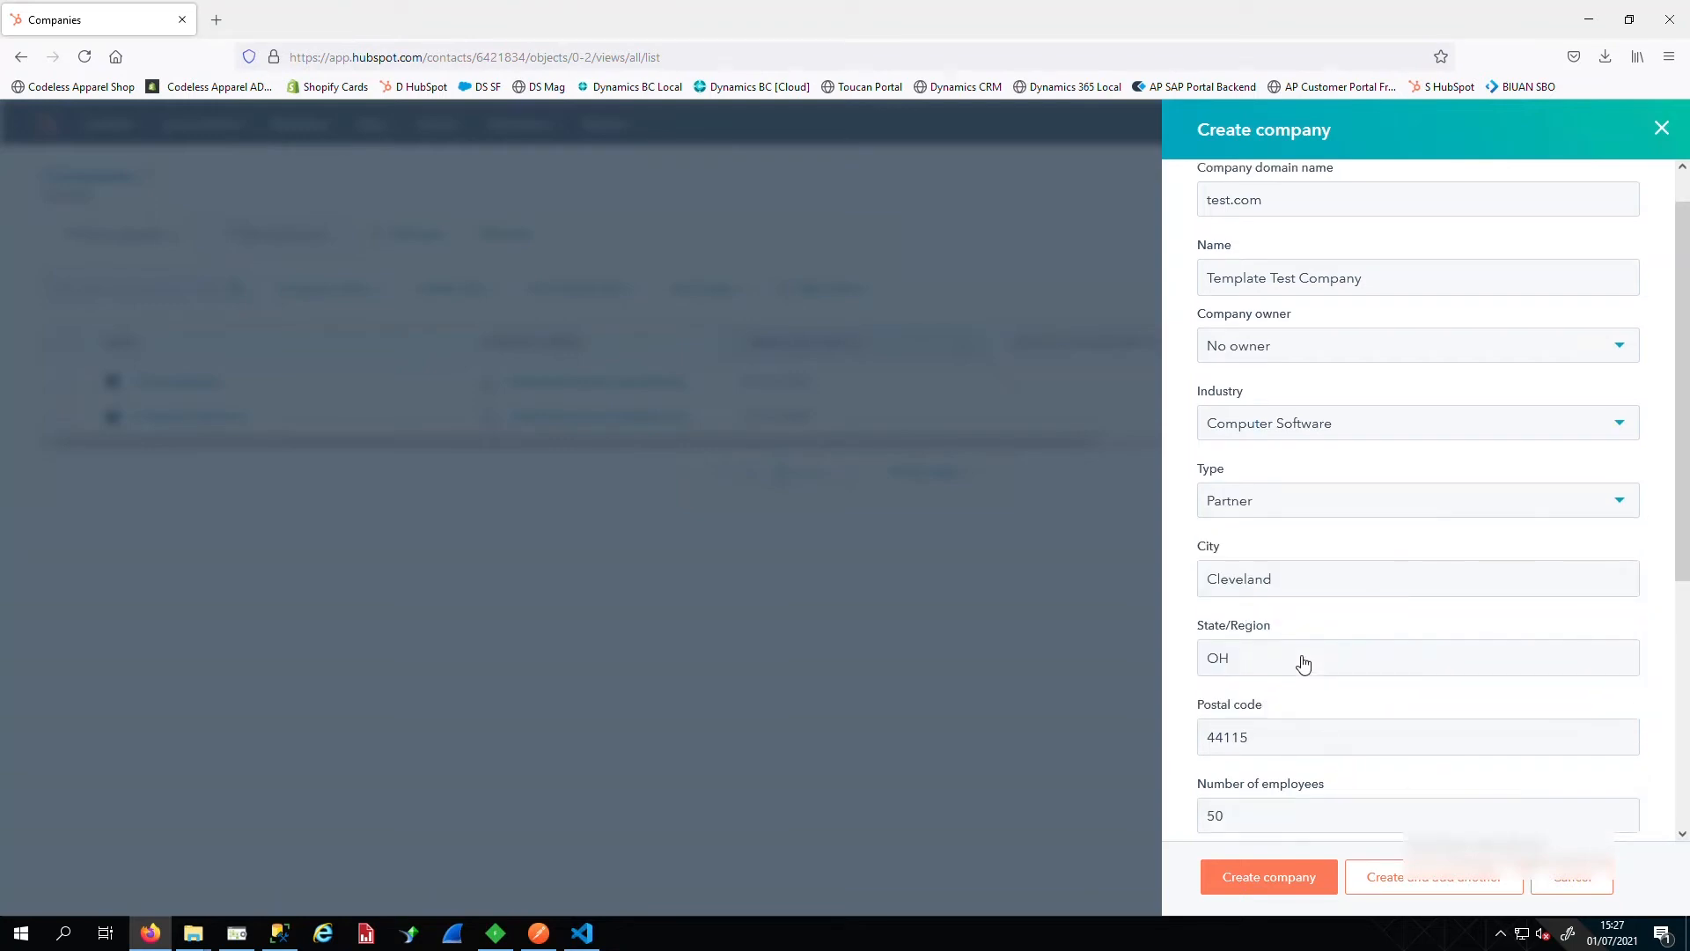
scroll(1303, 665, "down", 3)
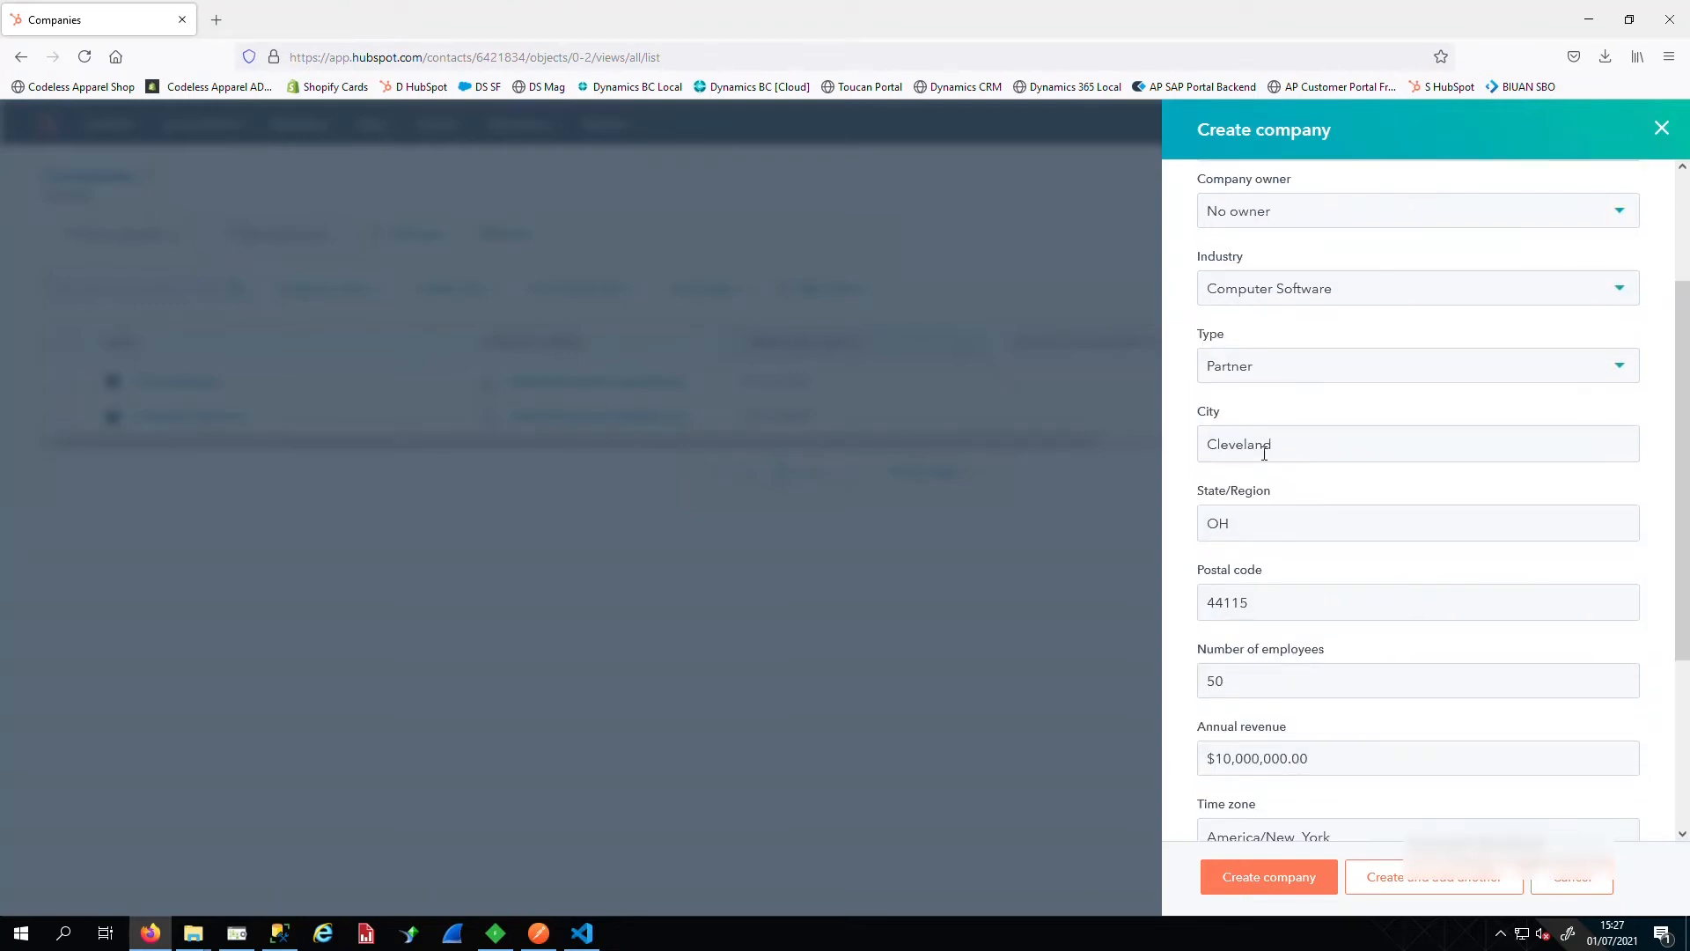
left_click(1291, 877)
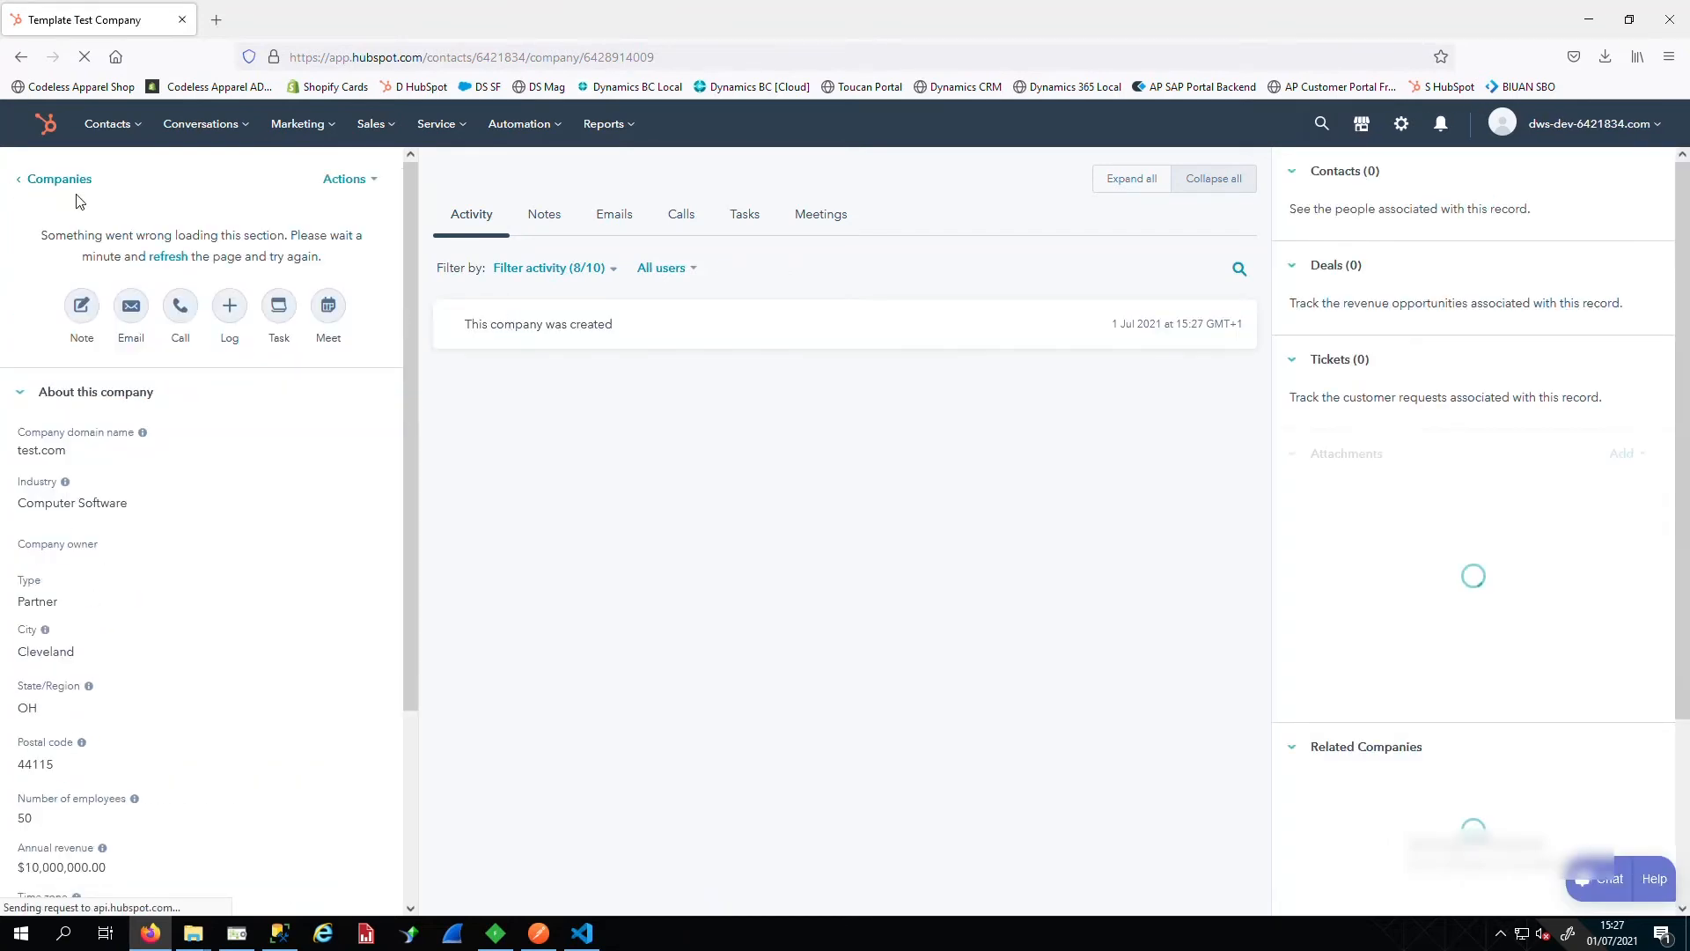
left_click(60, 180)
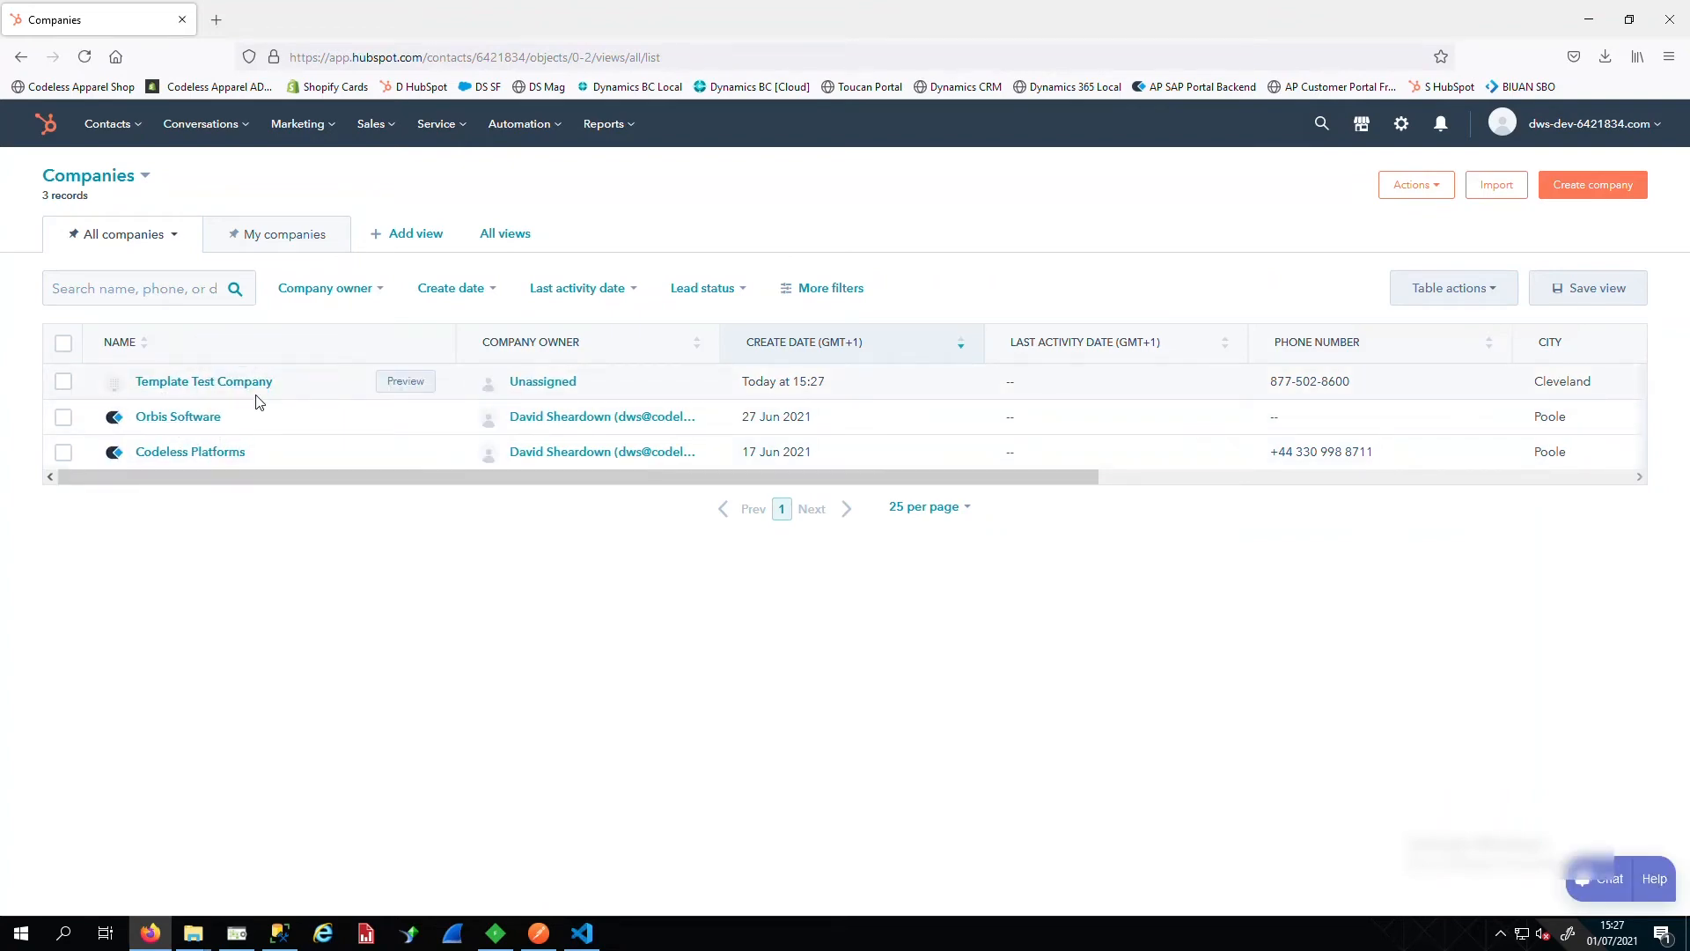
left_click(265, 940)
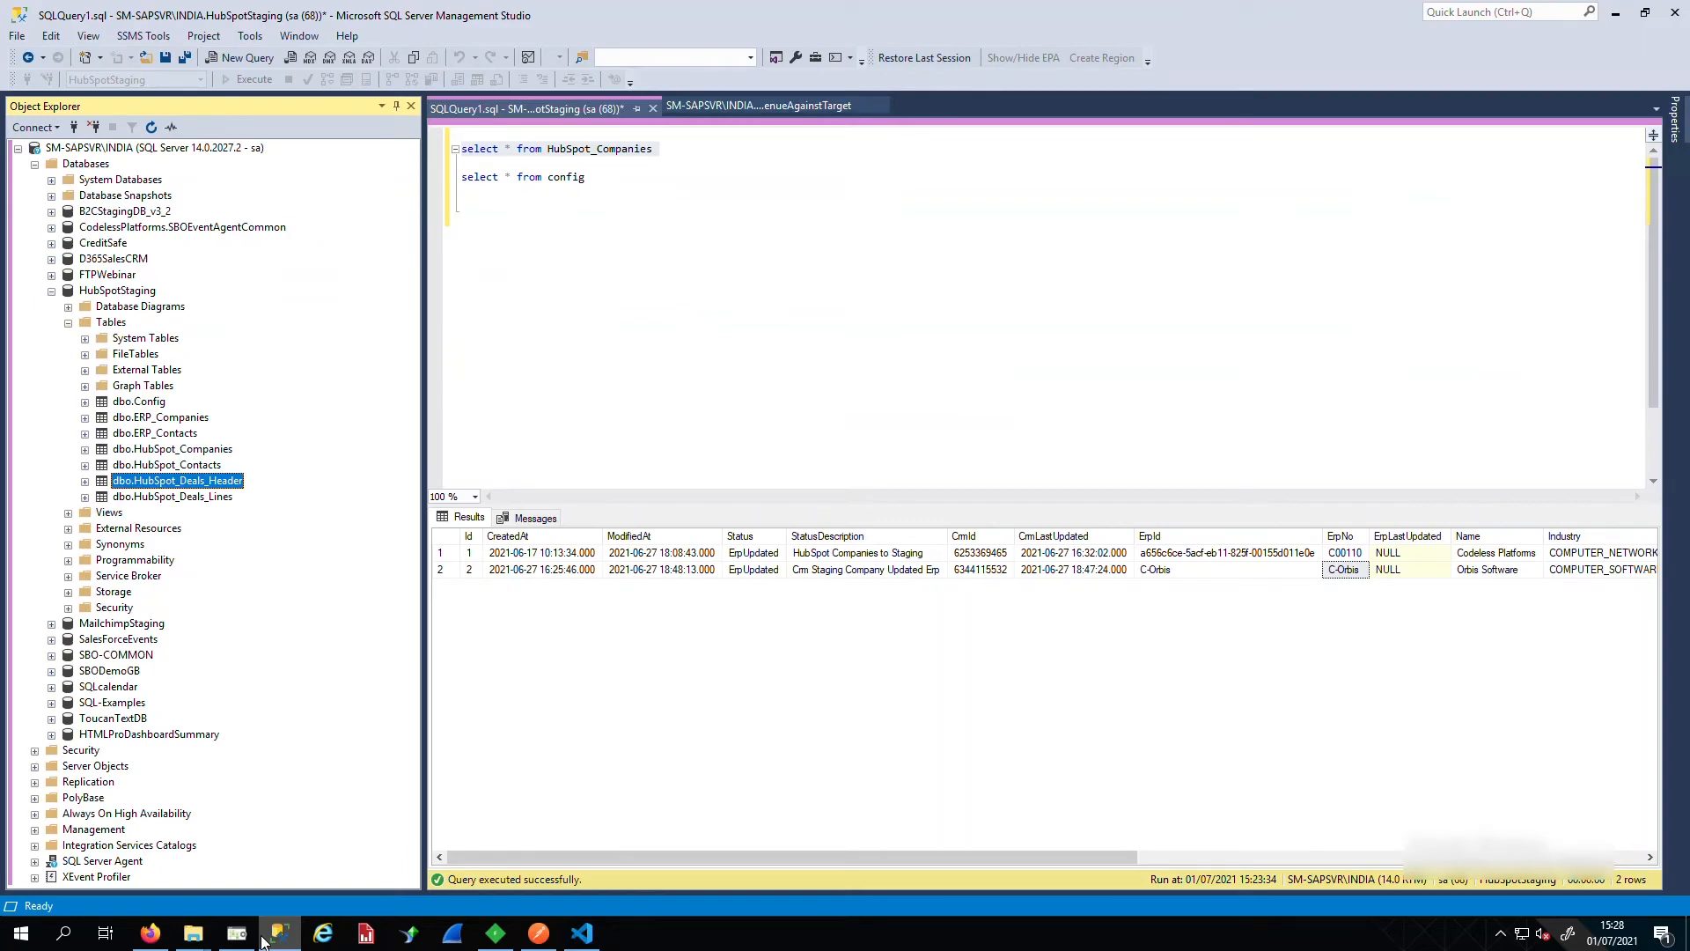
Queue the '1.0 - Get Companies from HubSpot to Staging' task and let it process the record
left_click(282, 940)
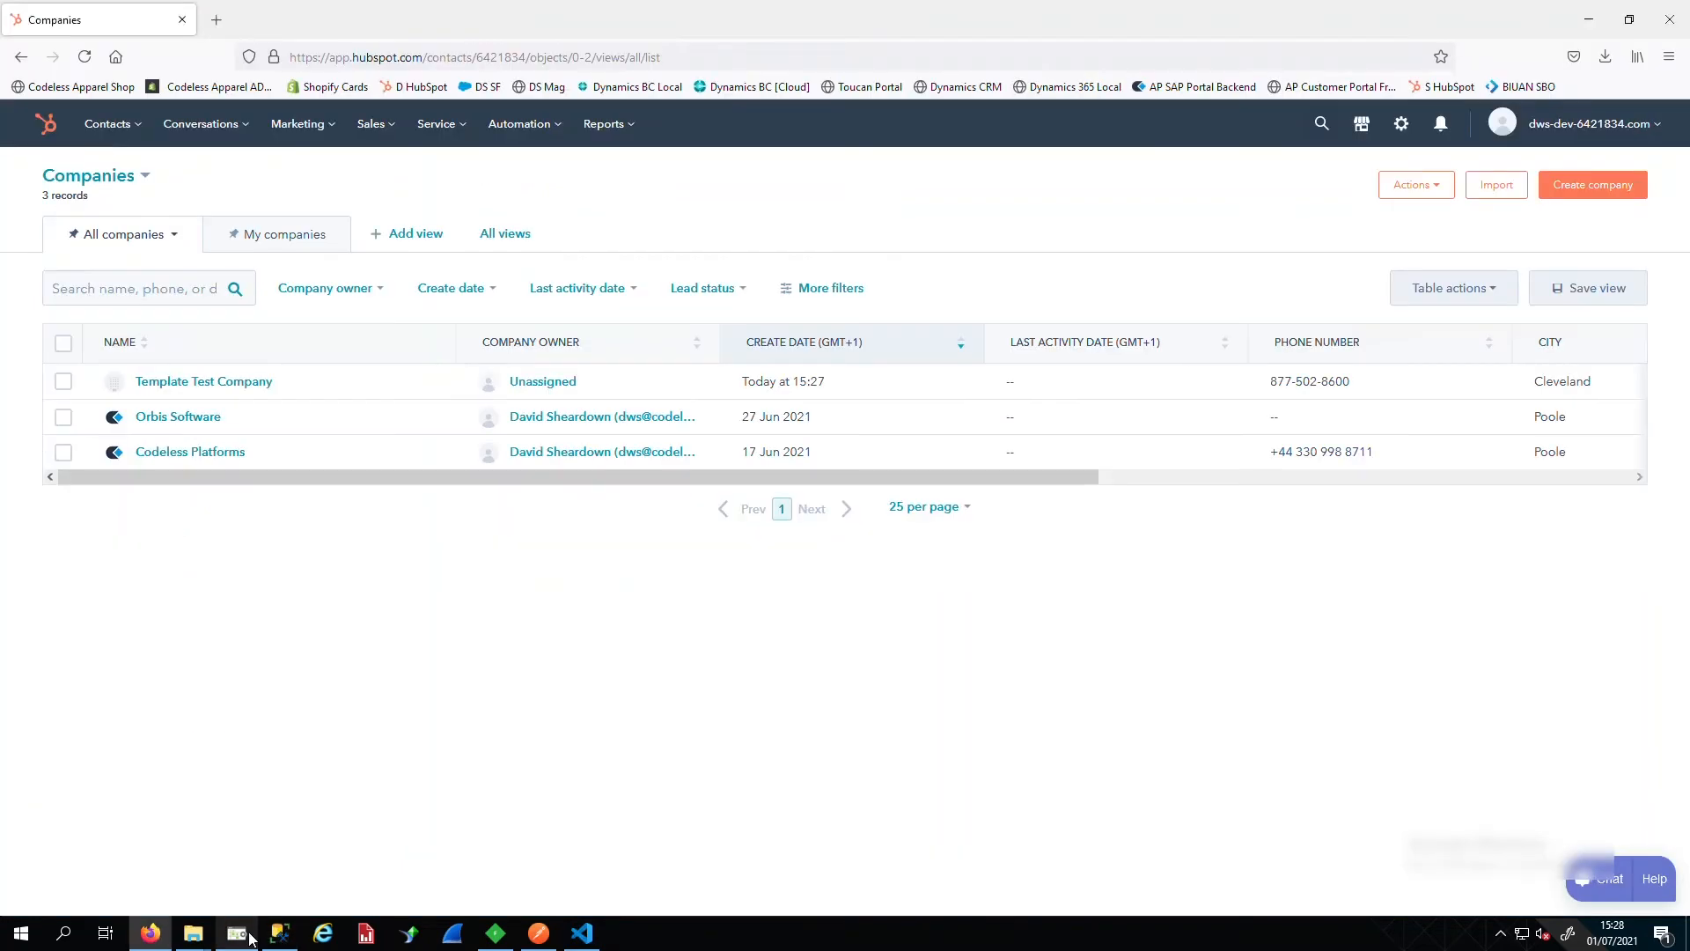
left_click(238, 934)
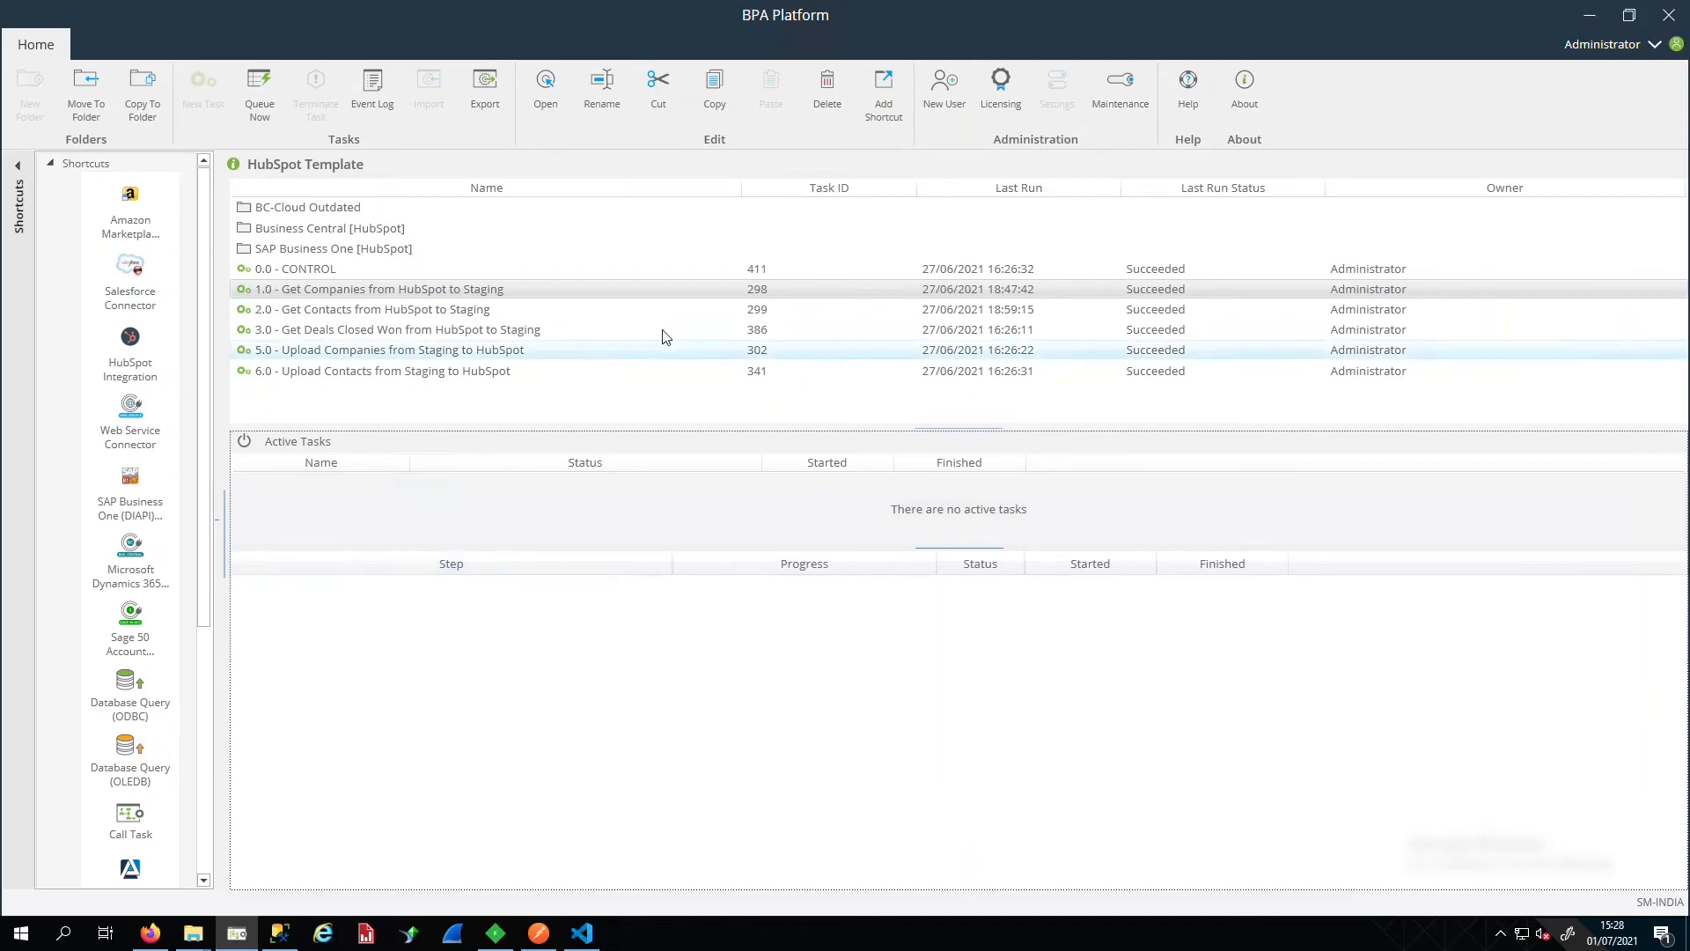
left_click(318, 277)
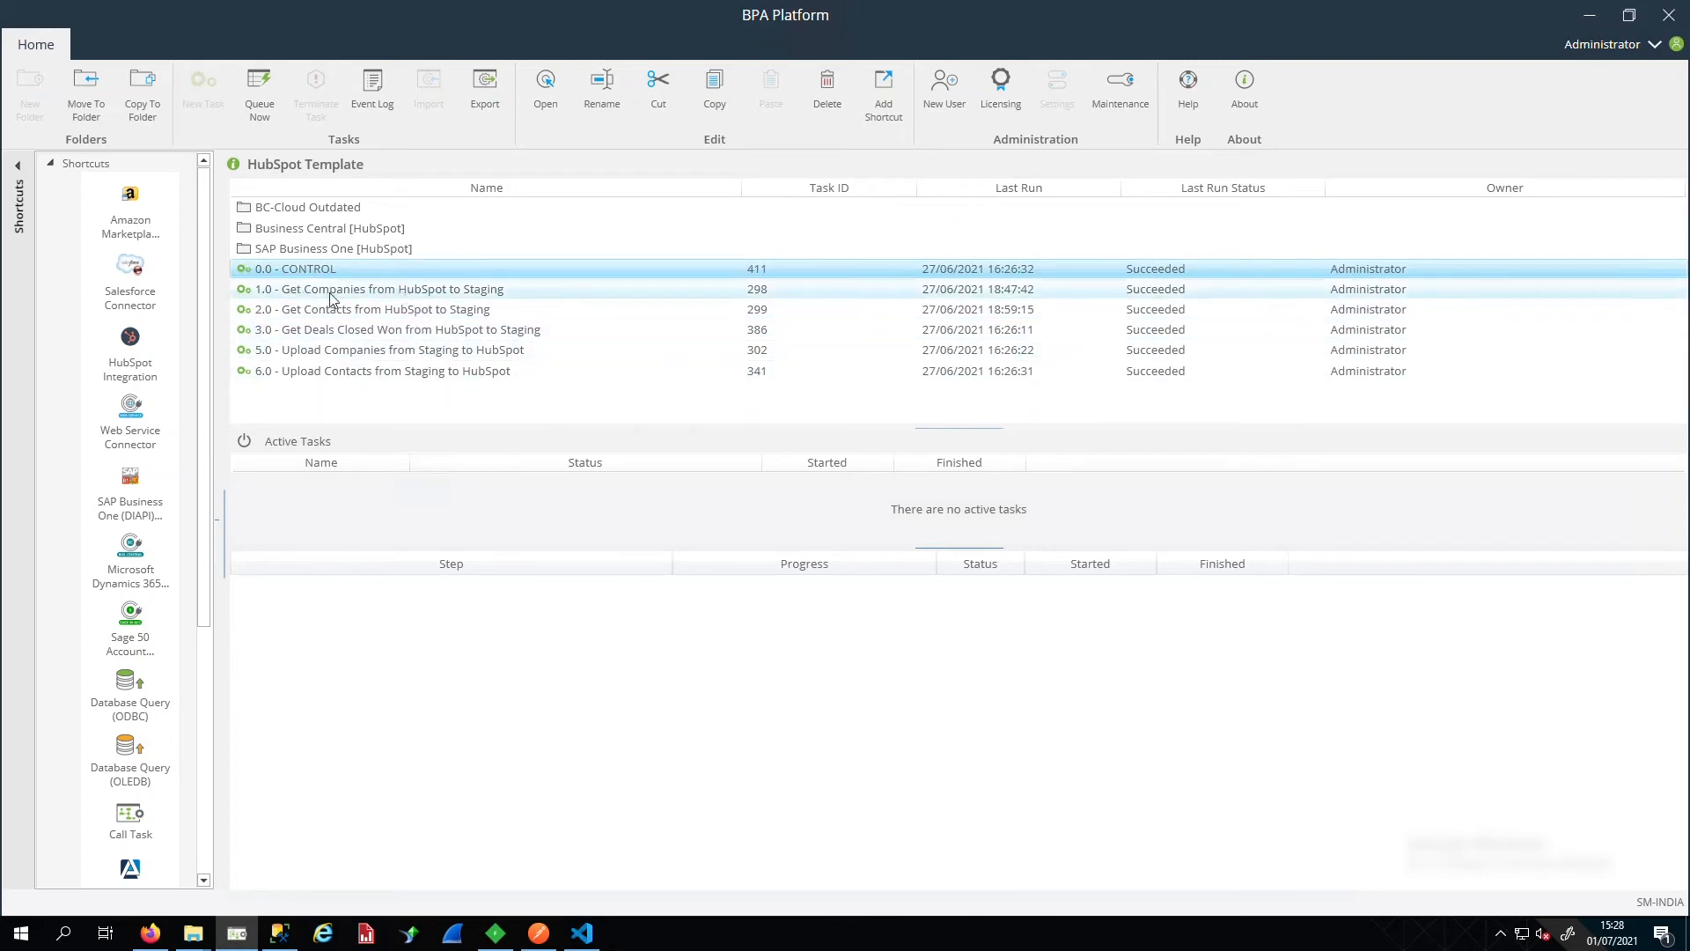
left_click(445, 293)
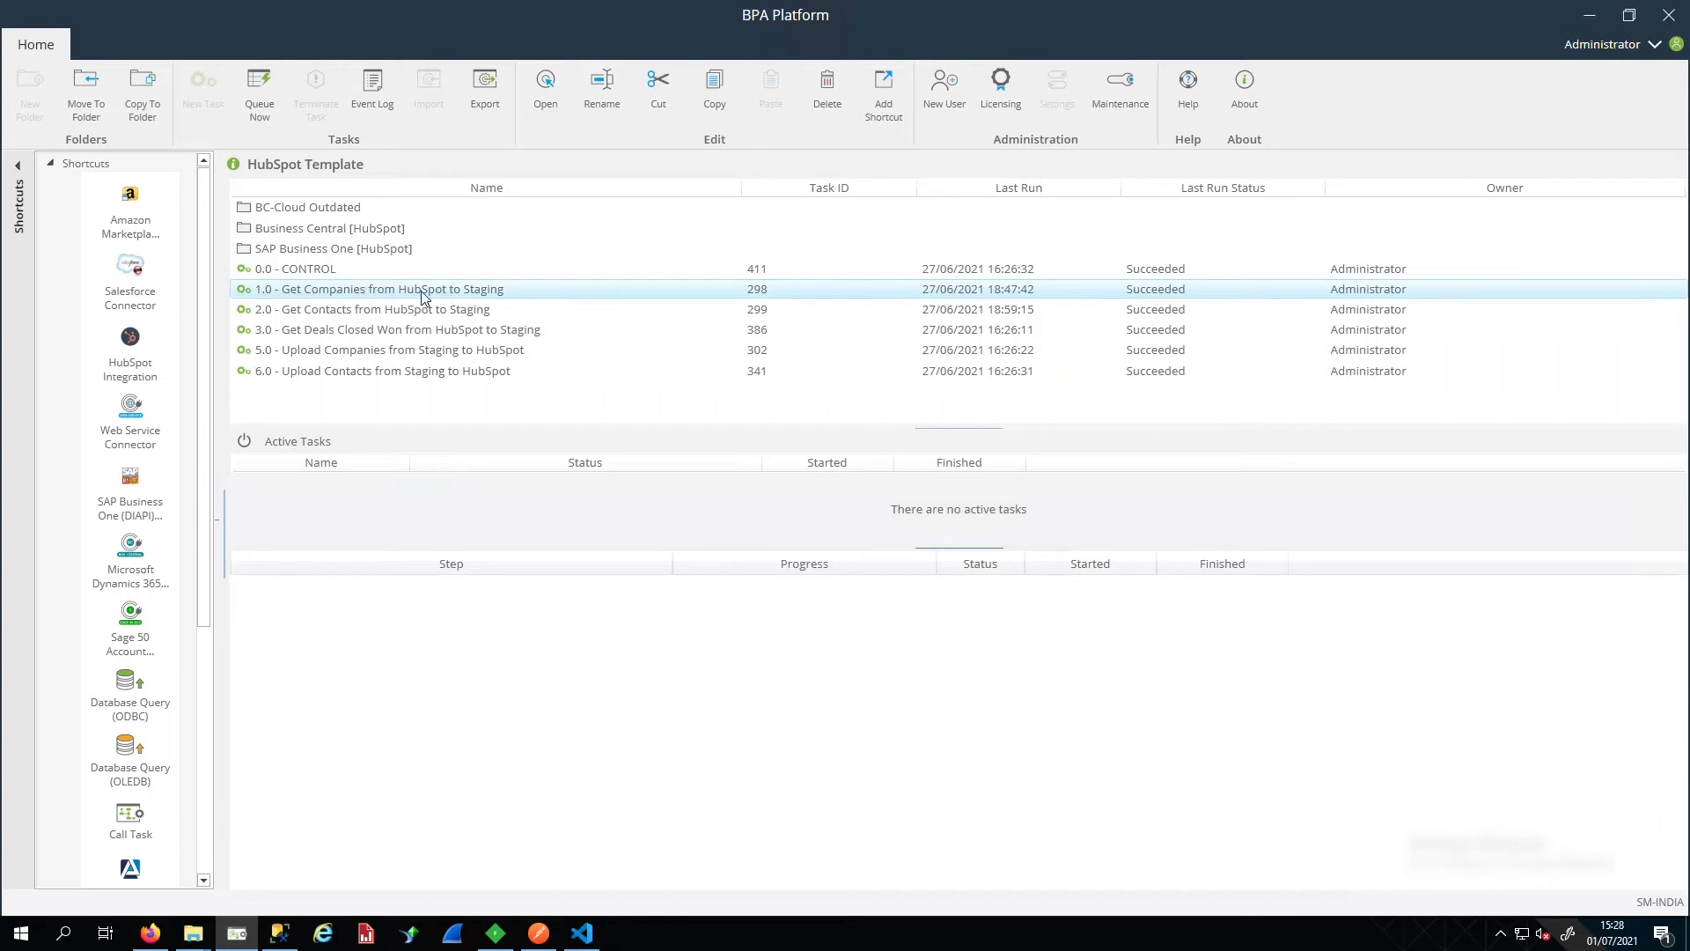
right_click(422, 296)
left_click(362, 340)
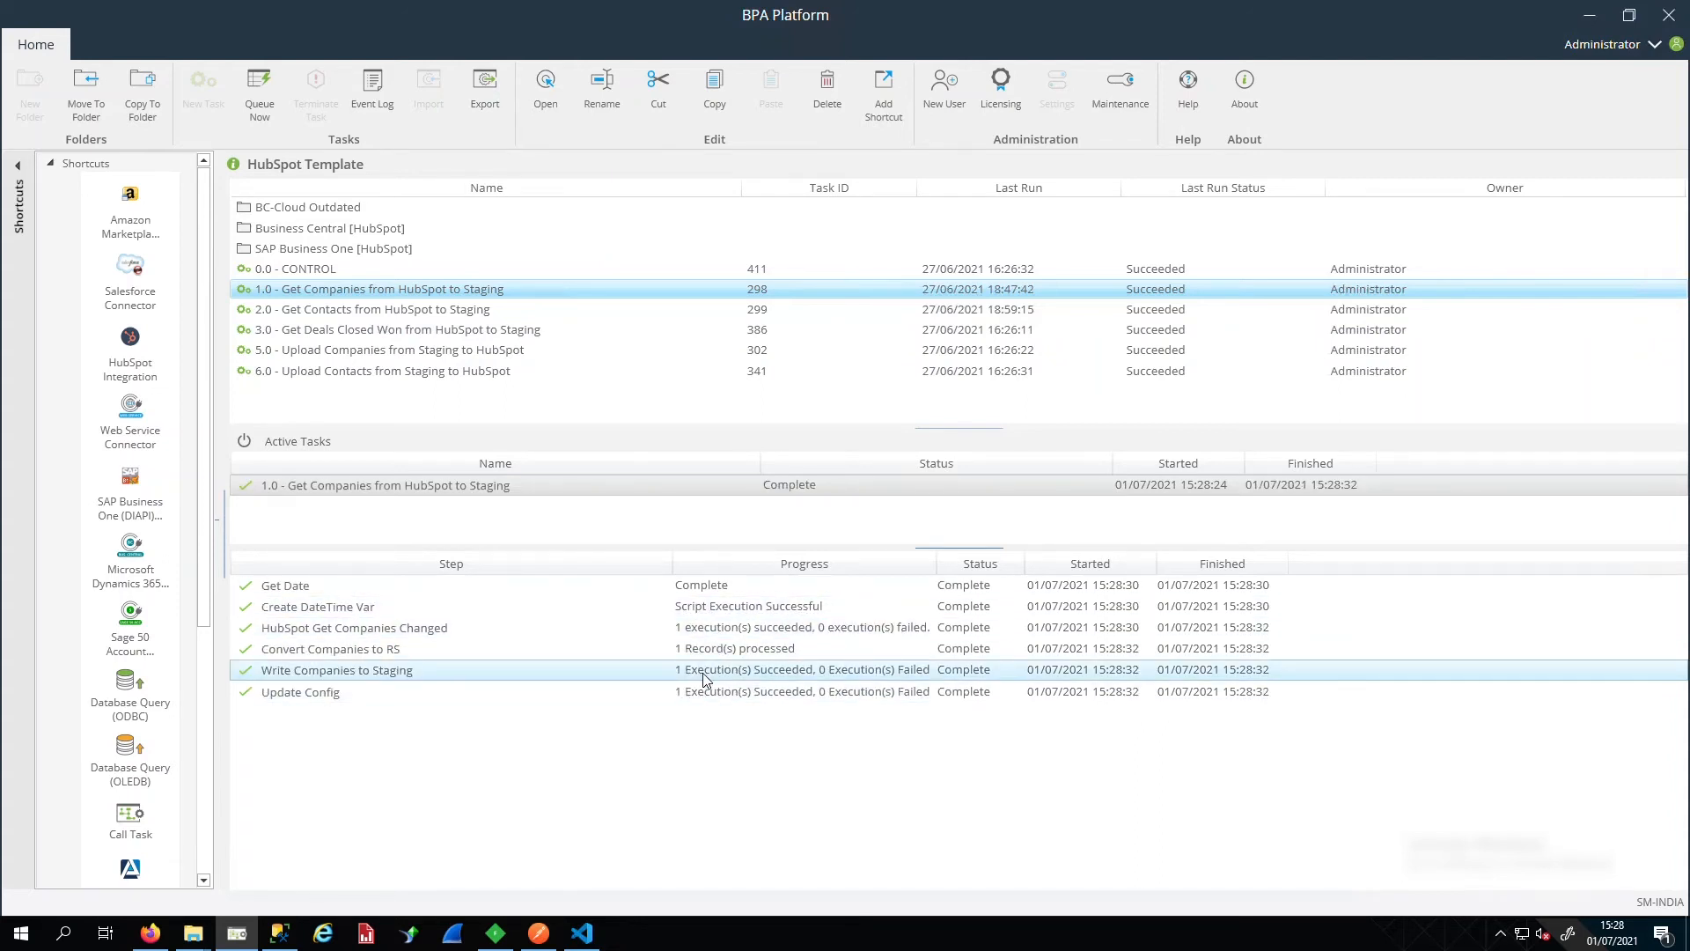
left_click(280, 933)
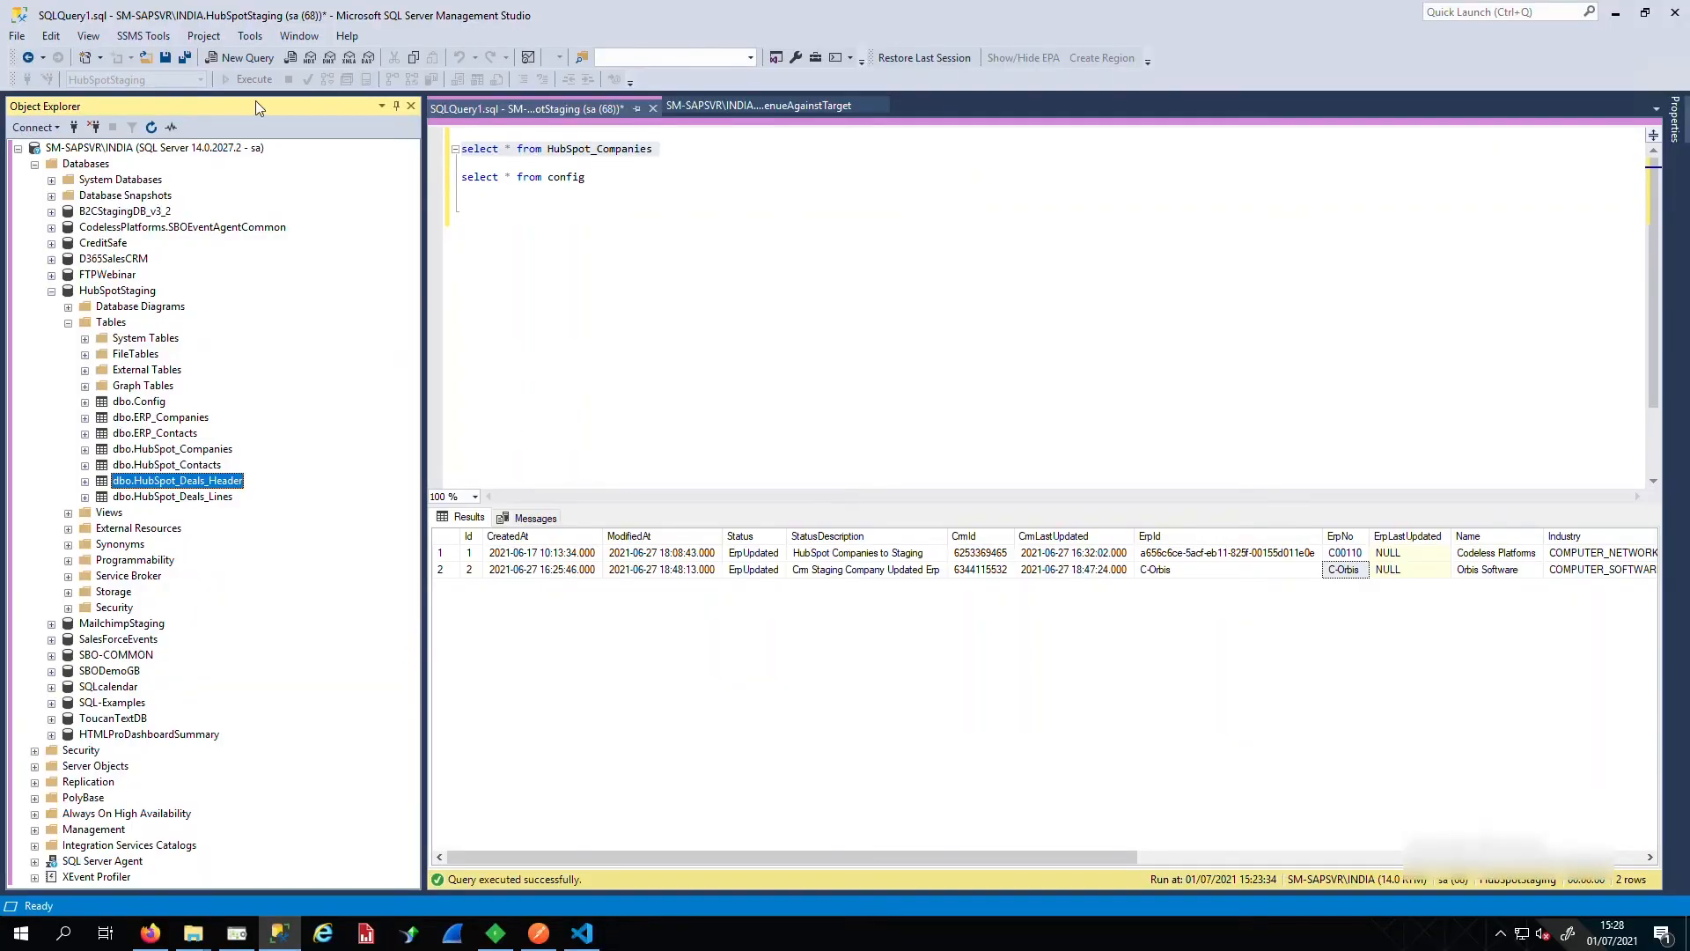
Rerun 'select * from HubSpot_Companies' and confirm Template Test Company appears as a CrmDownloaded third row
left_click(515, 204)
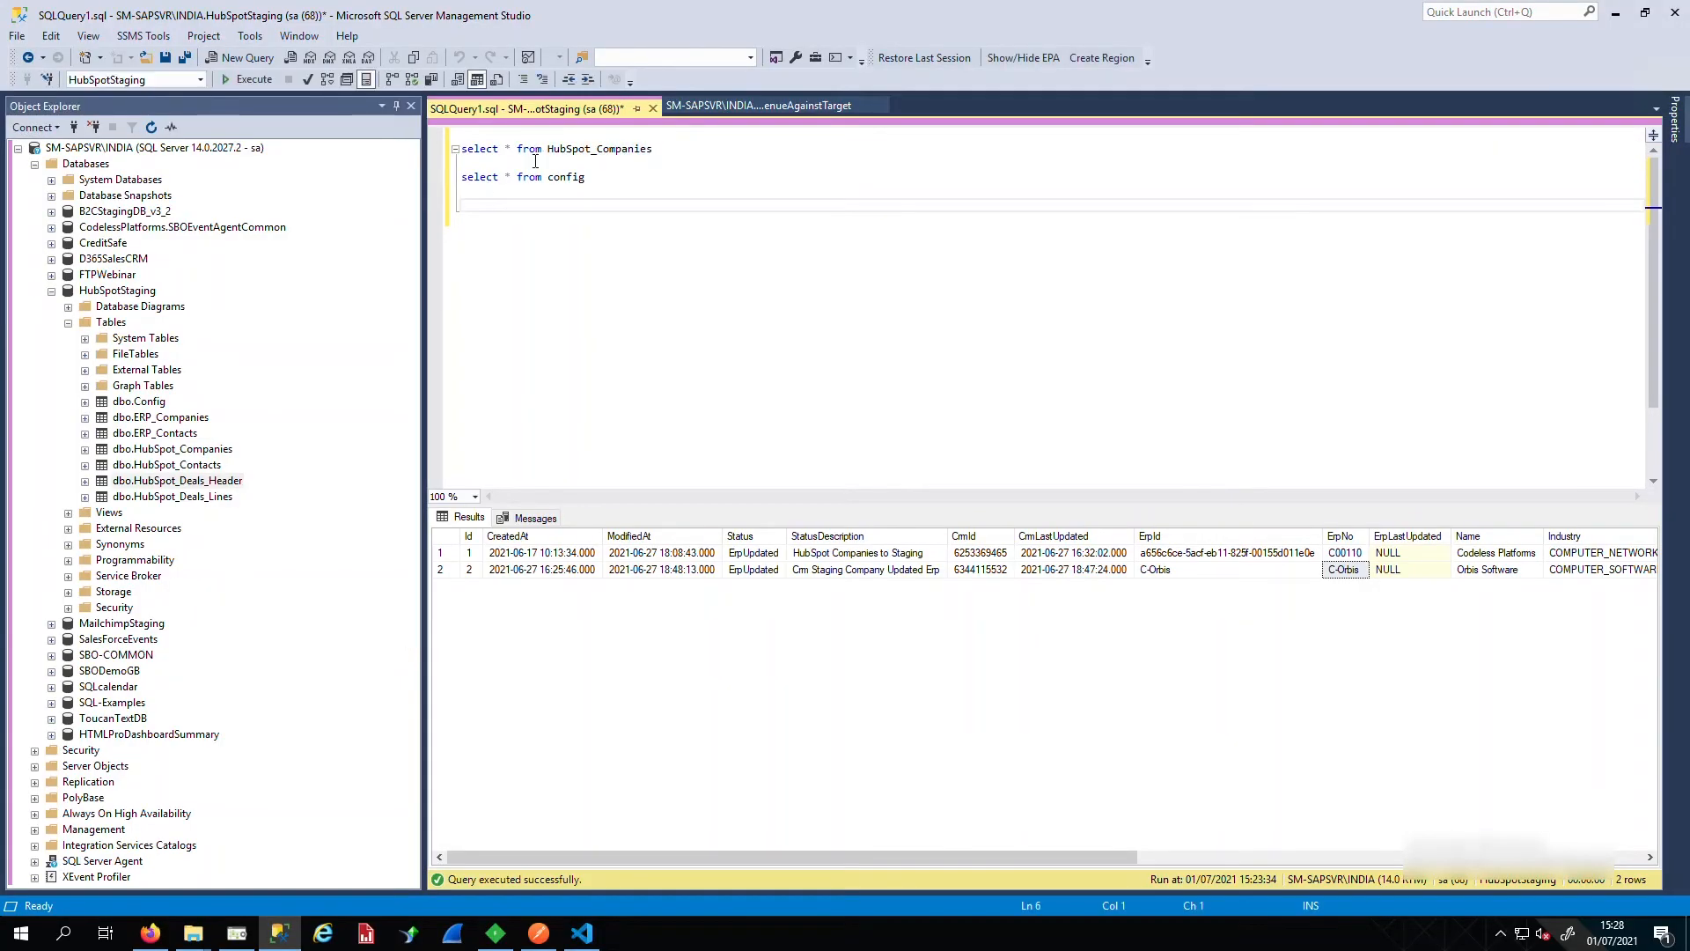
left_click_drag(535, 161, 433, 129)
left_click(249, 79)
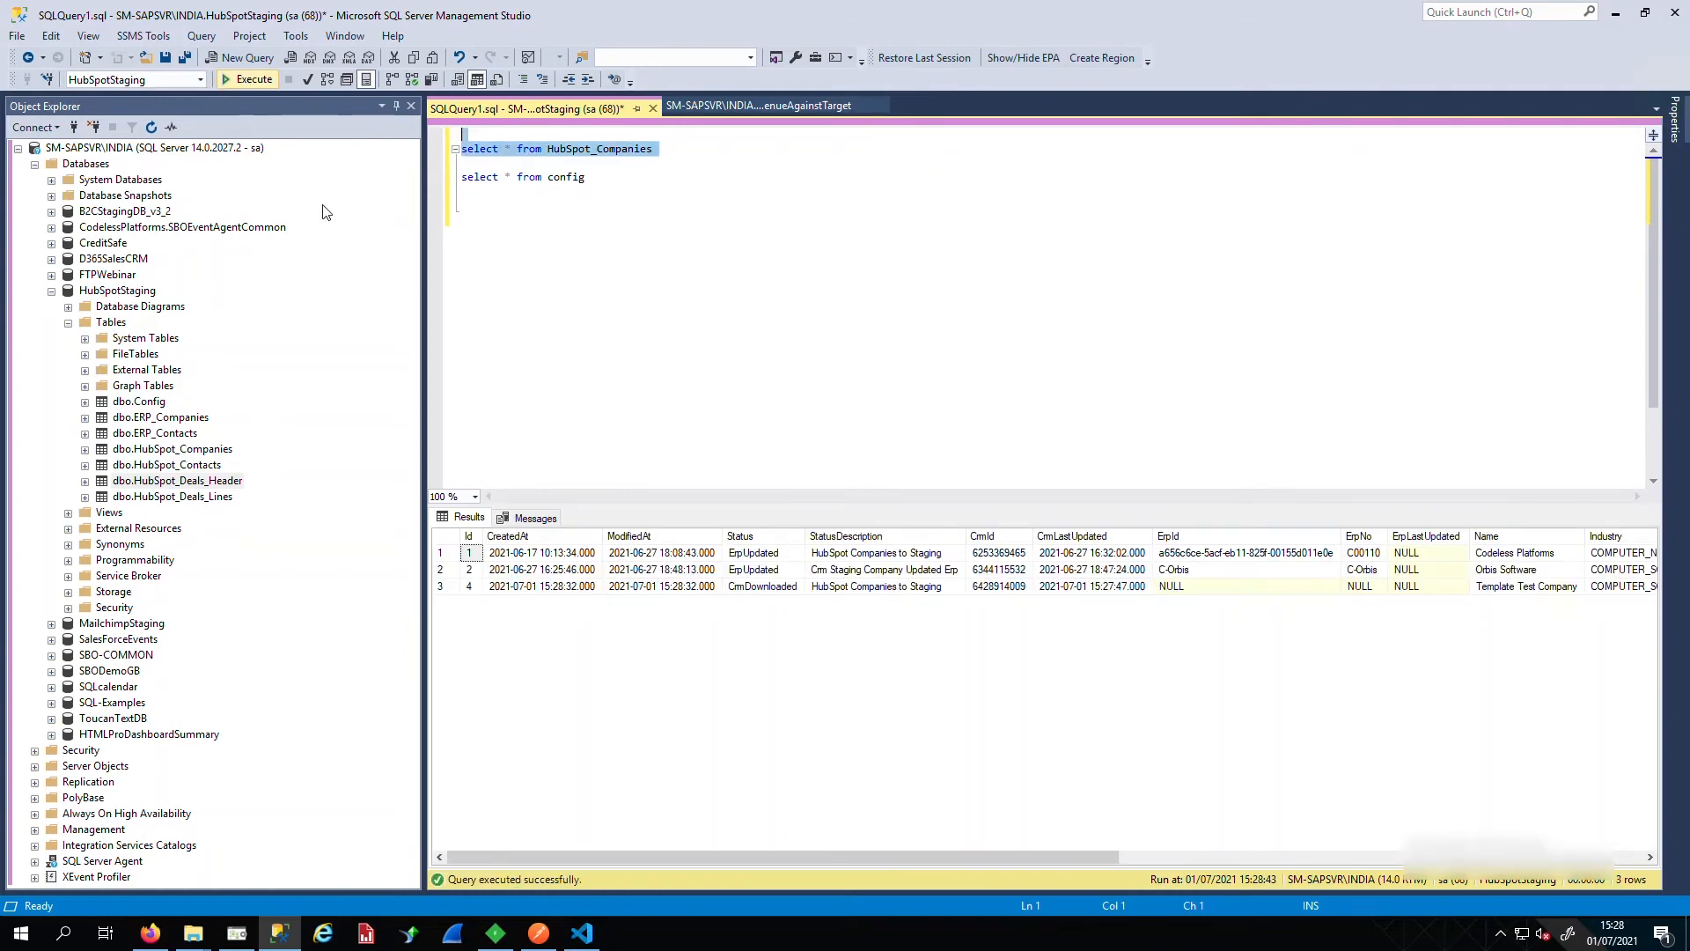
left_click(797, 587)
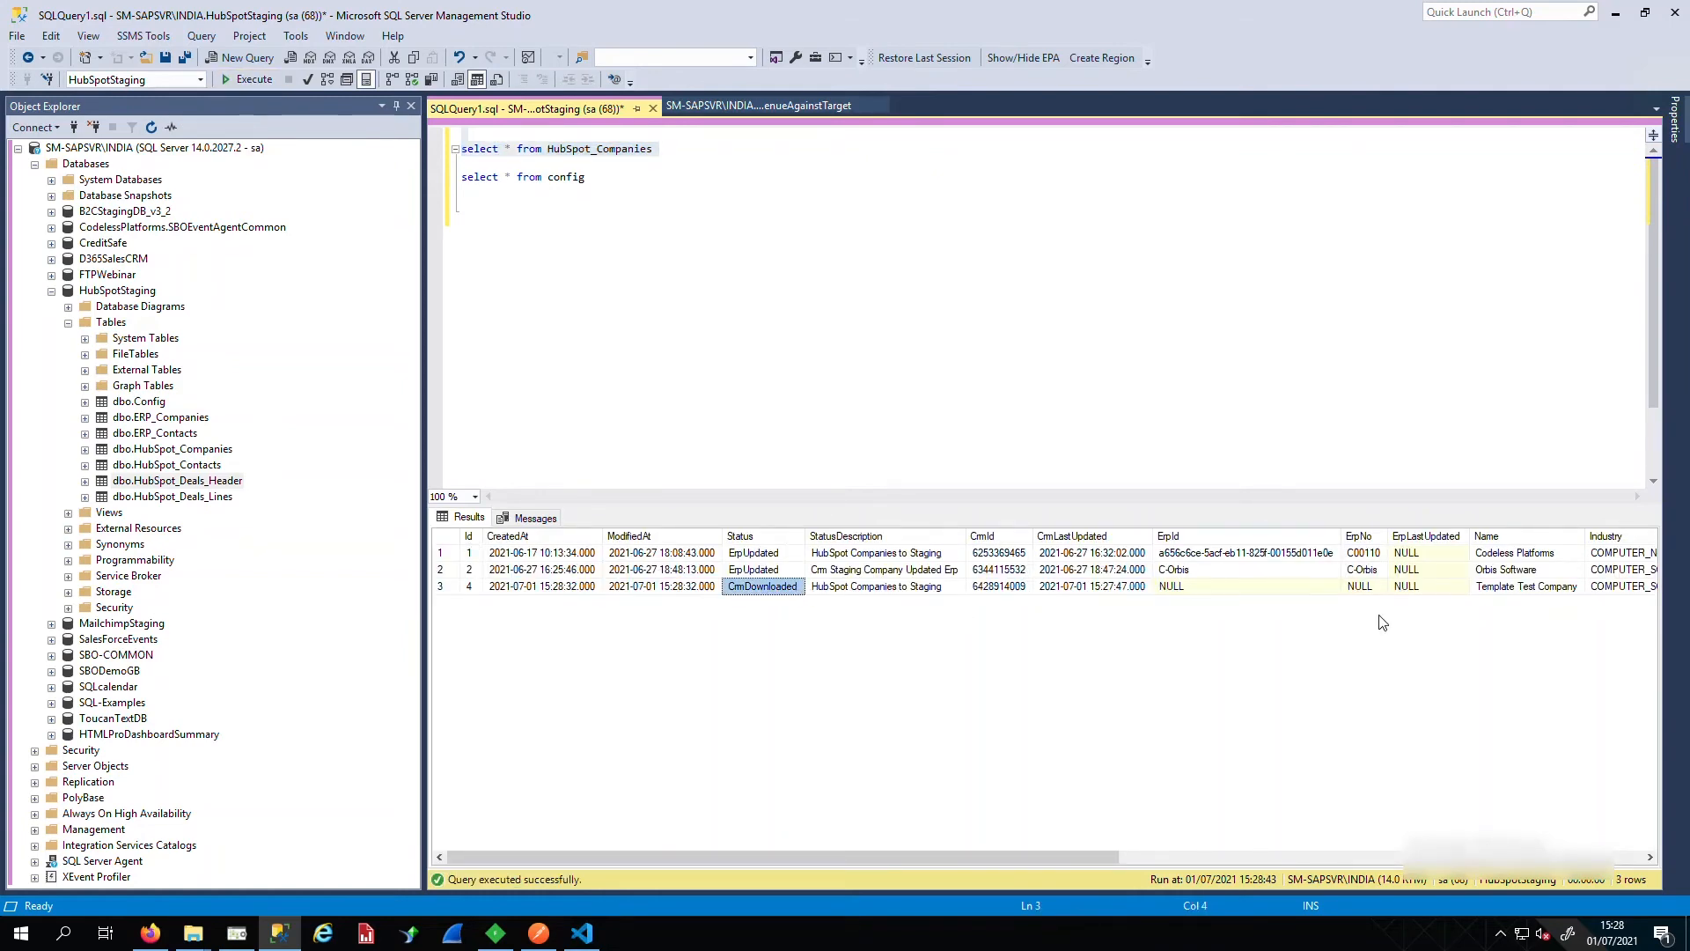
left_click(1537, 590)
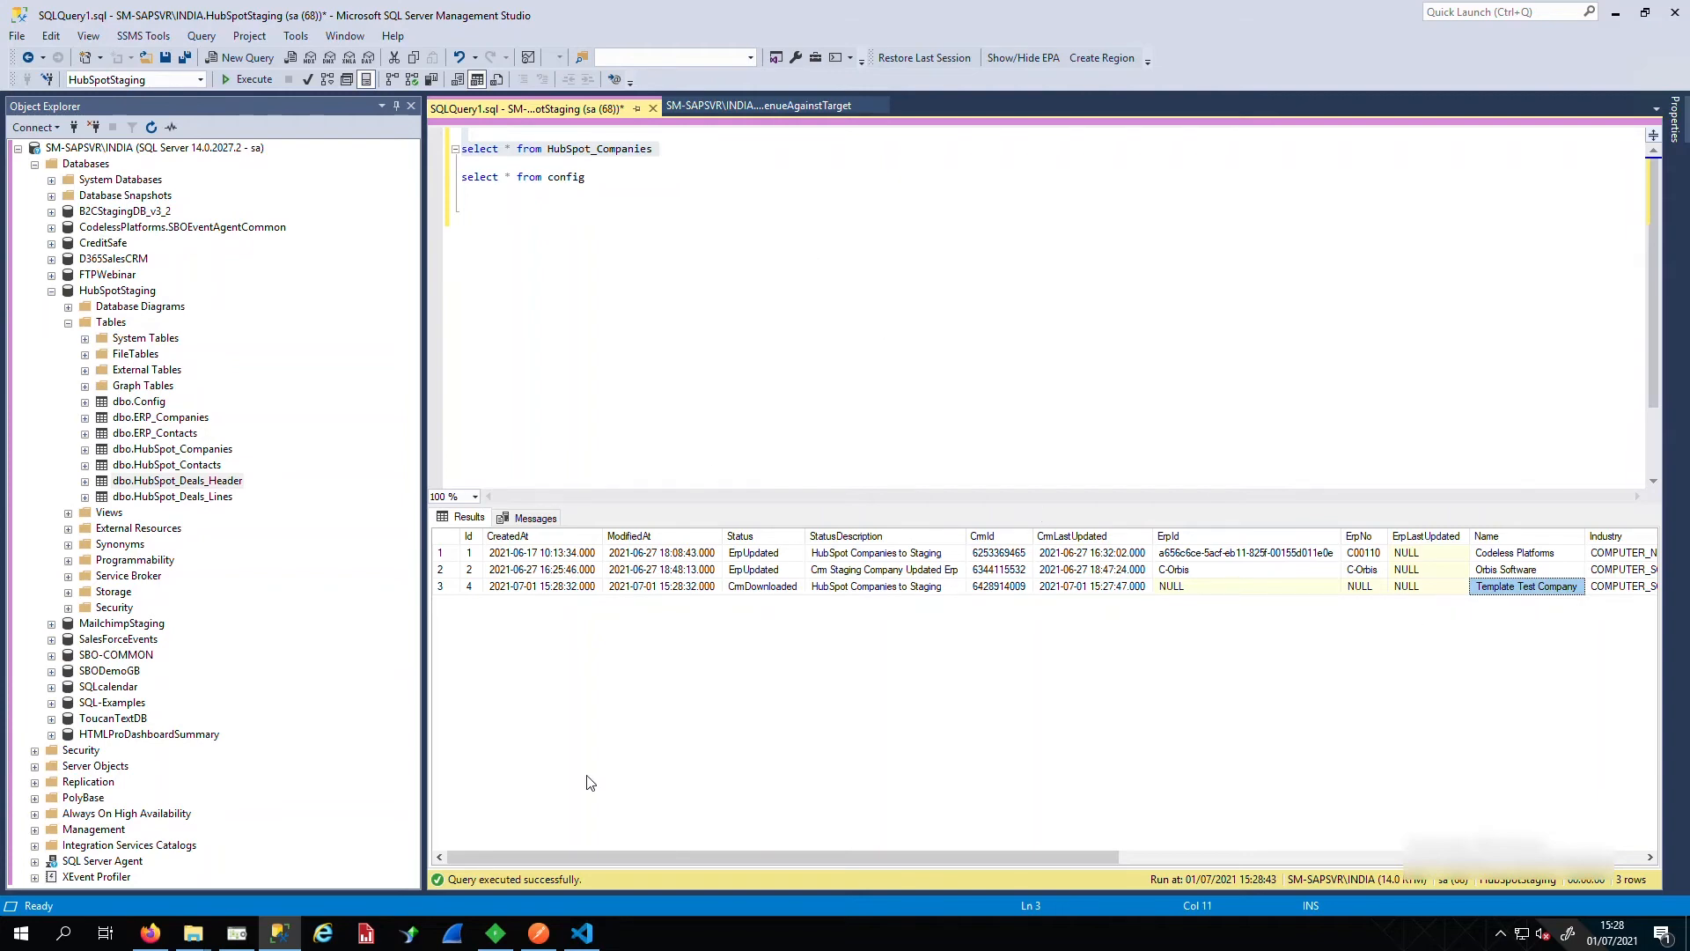
left_click(237, 941)
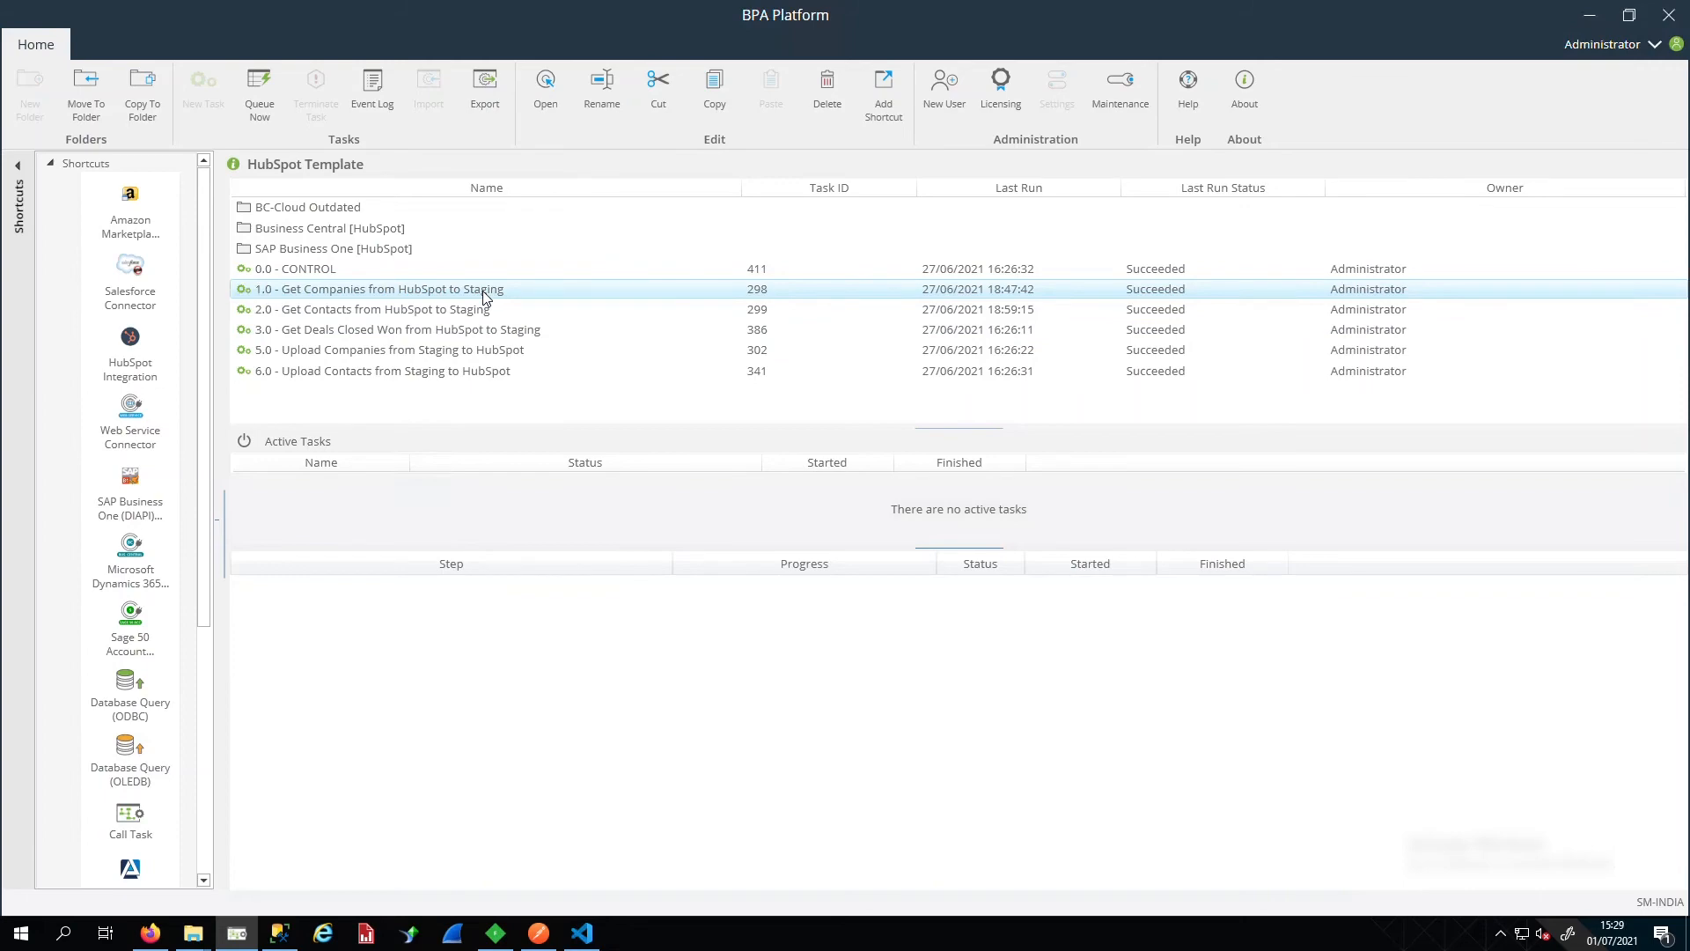
Run 'select * from config' and confirm HubSpotCompanyModified reads 01-Jul-2021 14:28:30
left_click(280, 936)
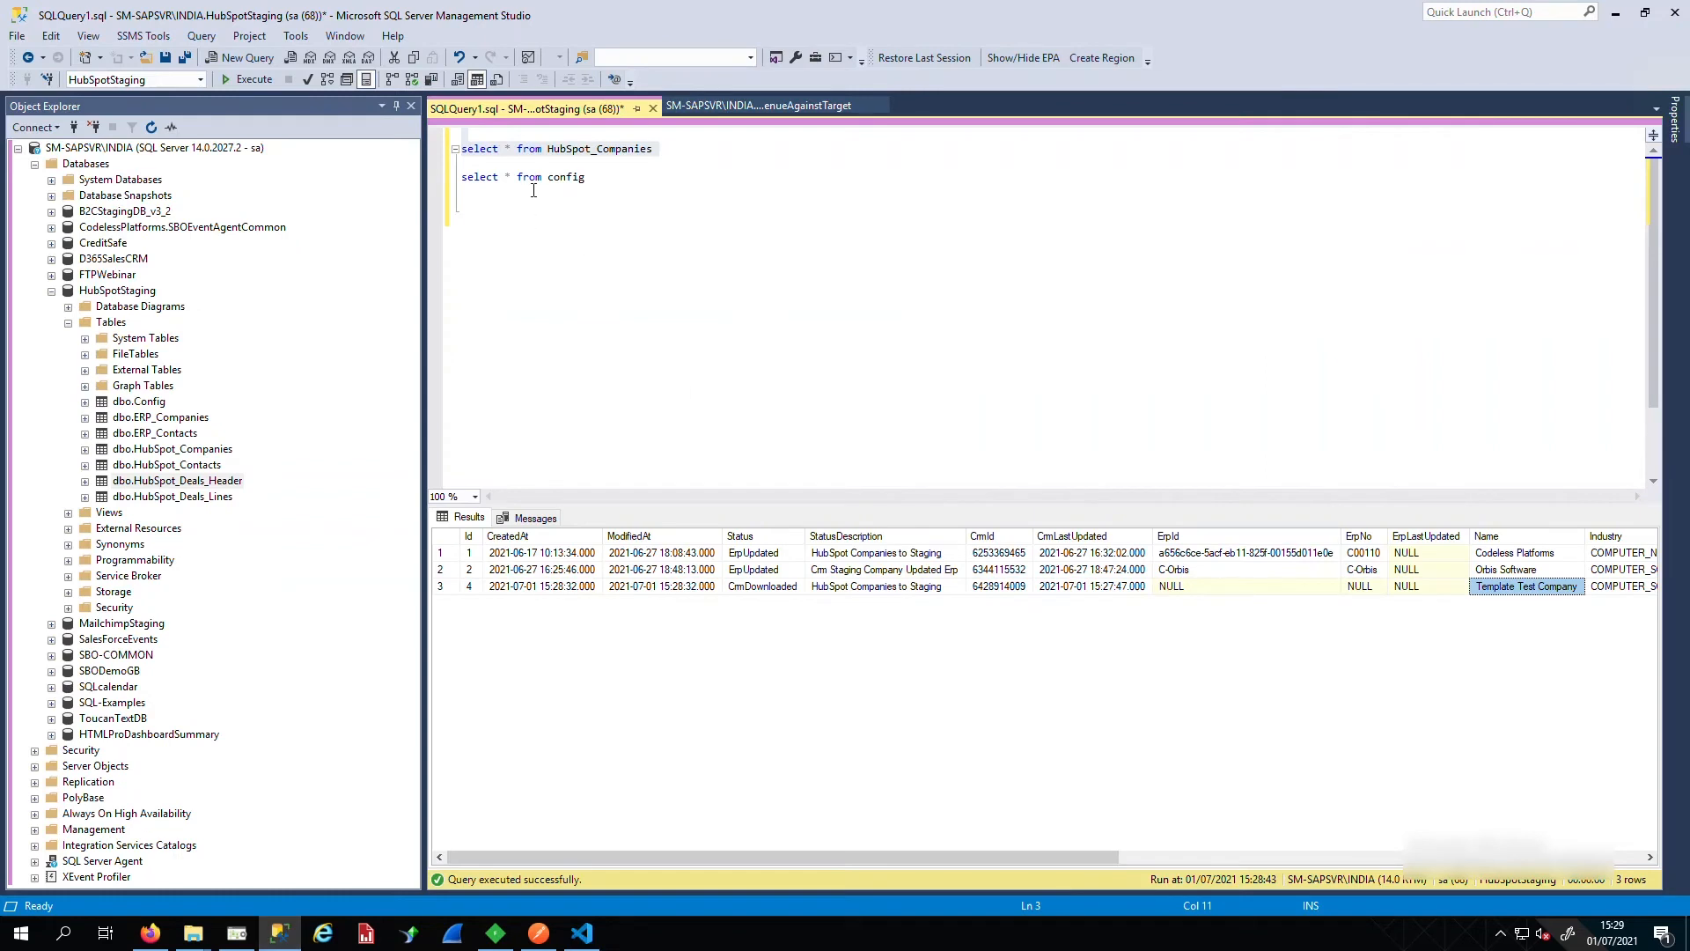
left_click(493, 197)
left_click_drag(489, 192, 463, 166)
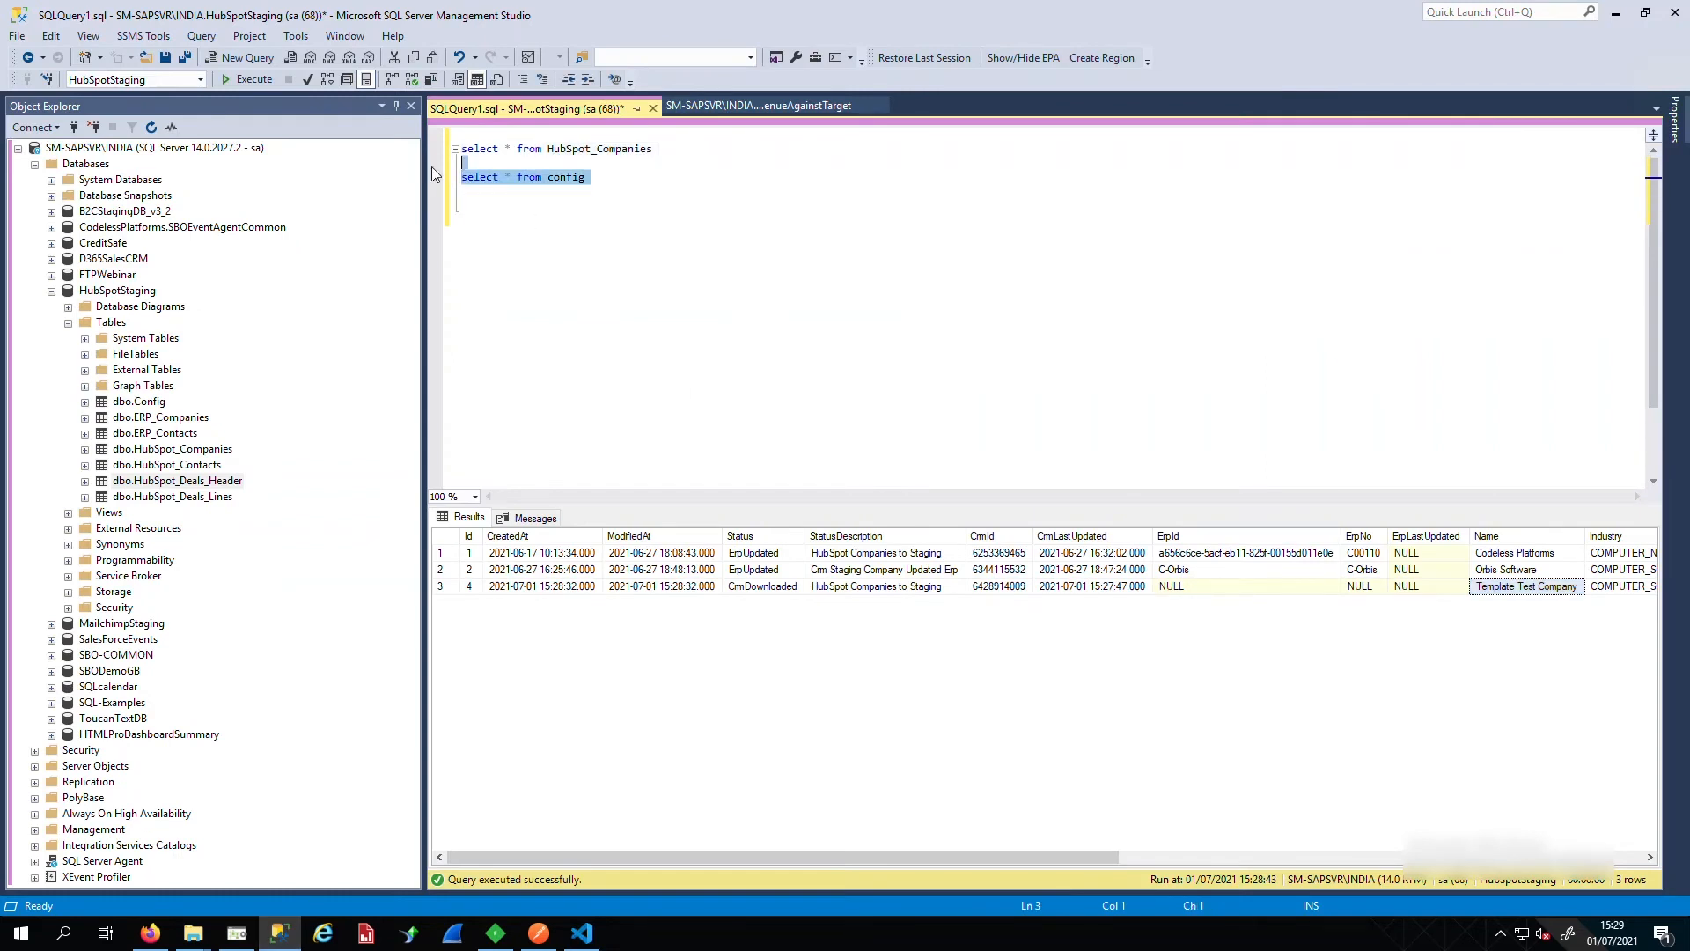
left_click(251, 79)
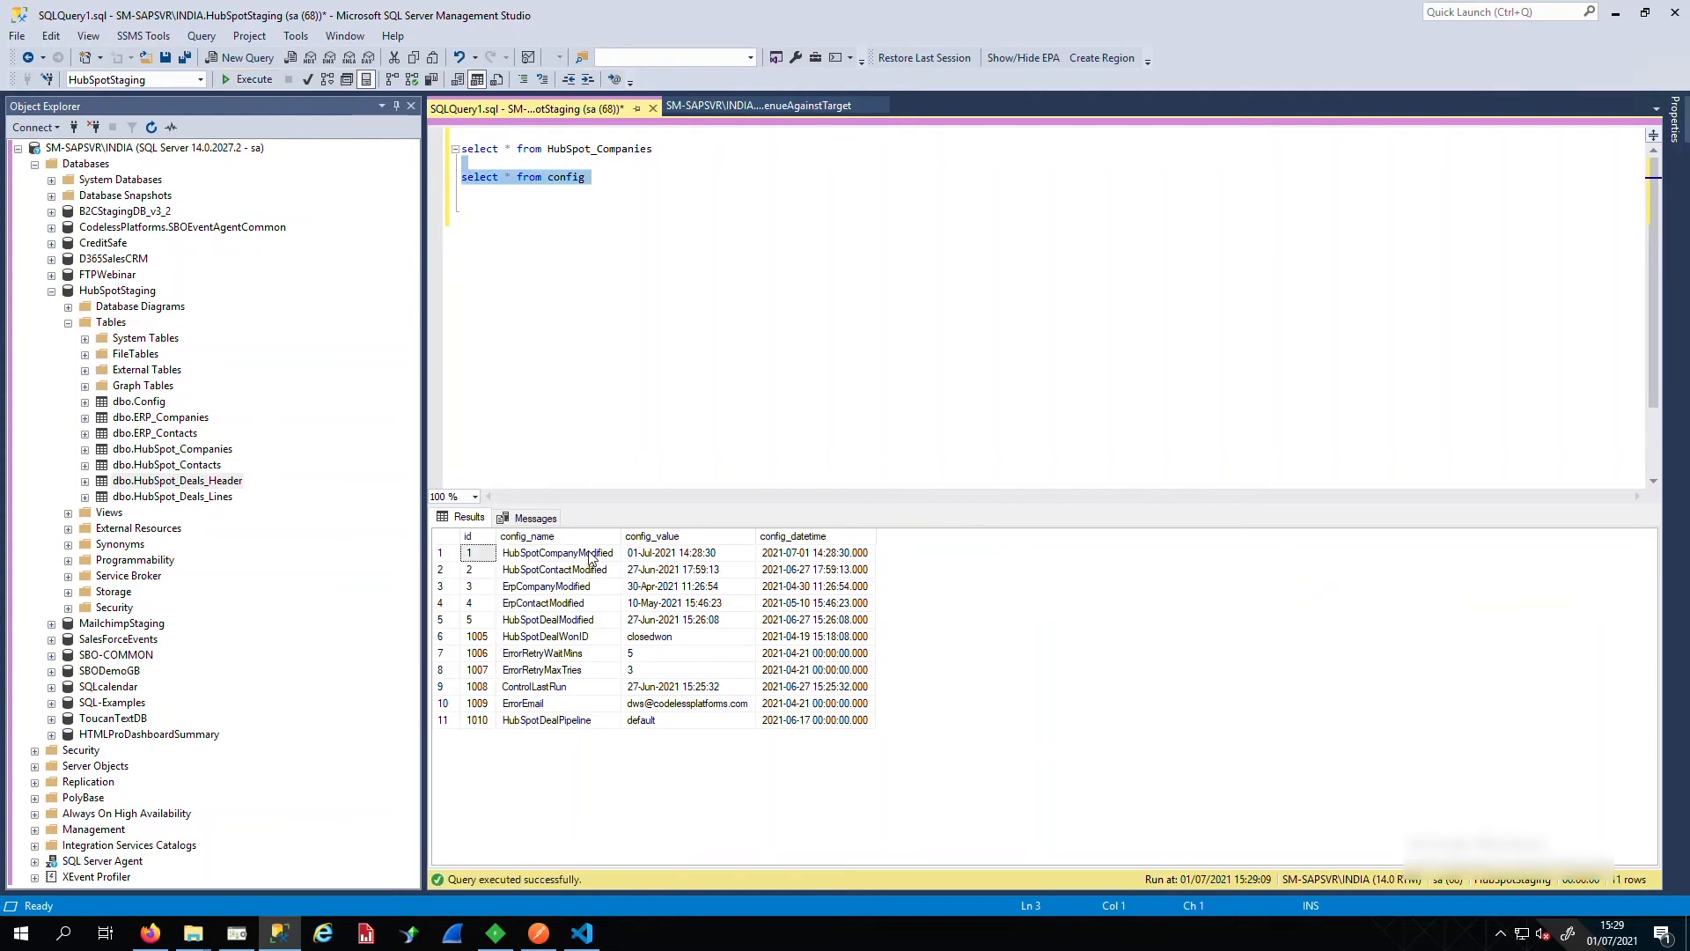
left_click(590, 554)
key("Down")
key("Down")
key("Down")
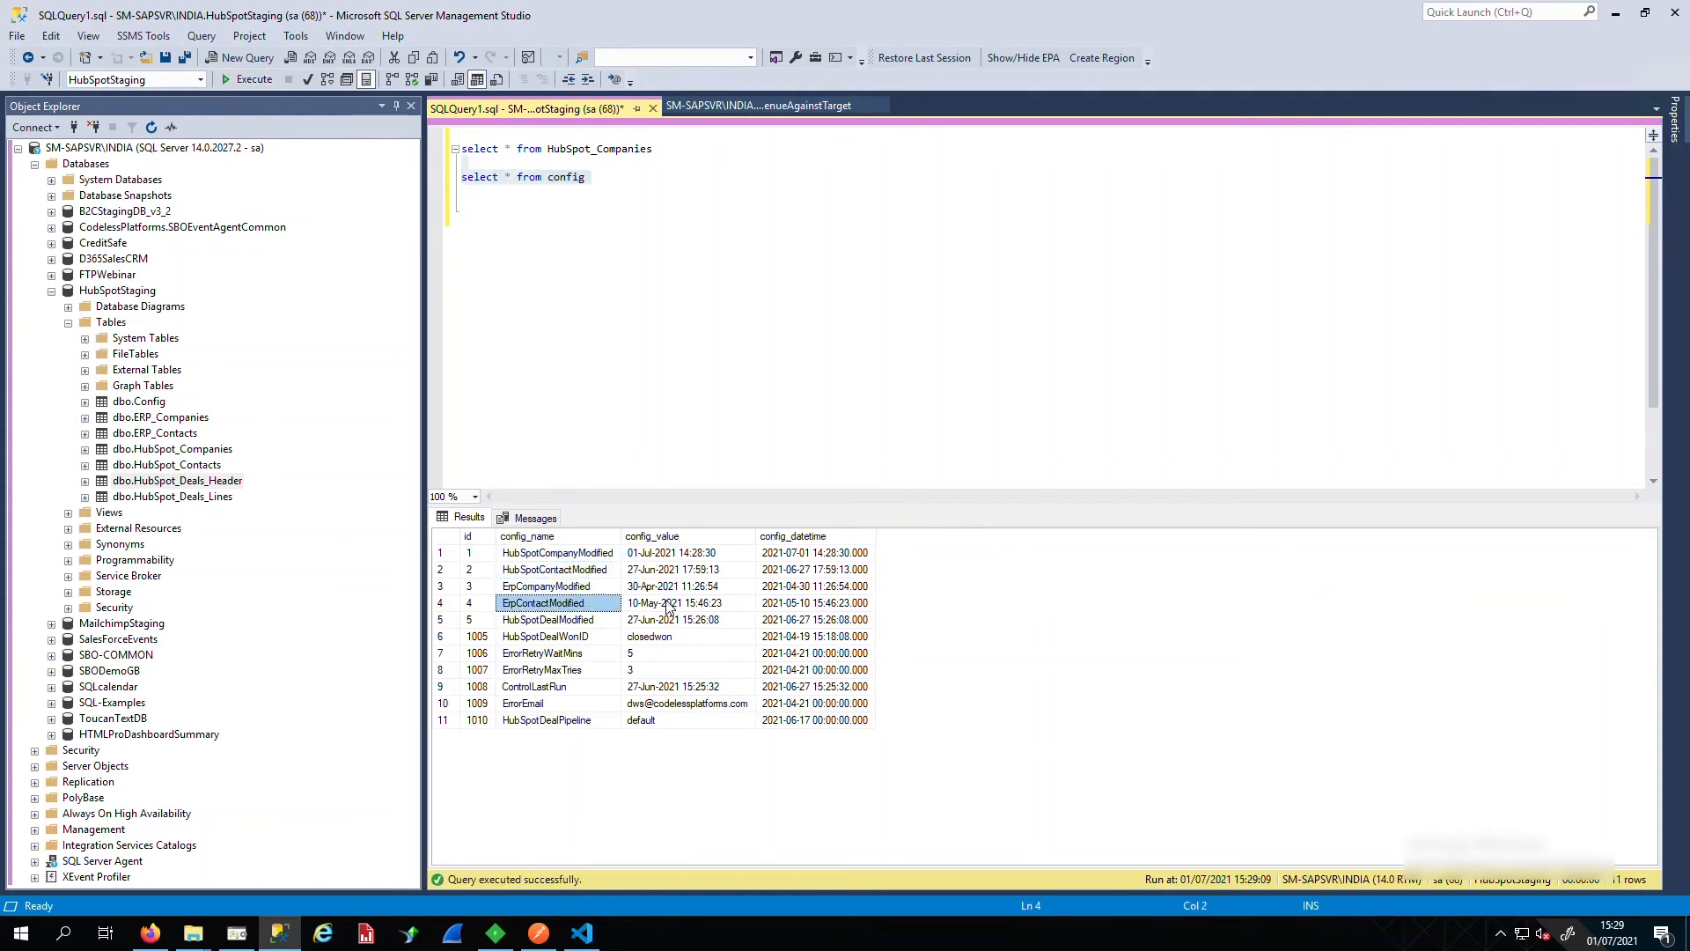
left_click(669, 604)
left_click(667, 556)
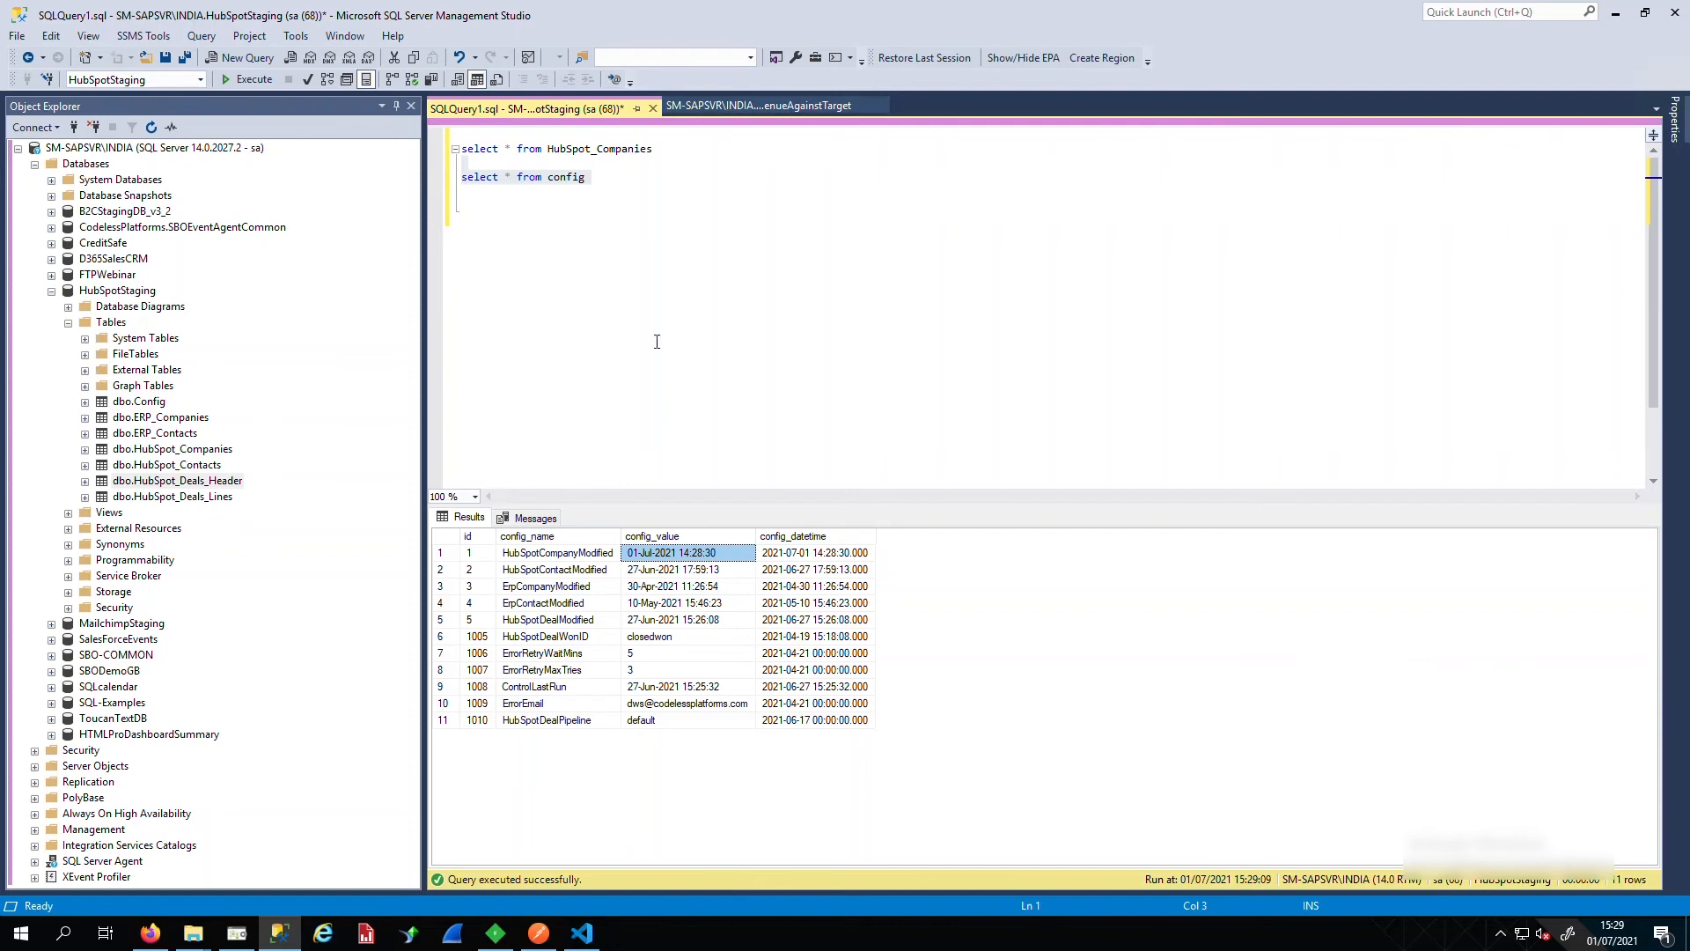
left_click(450, 148)
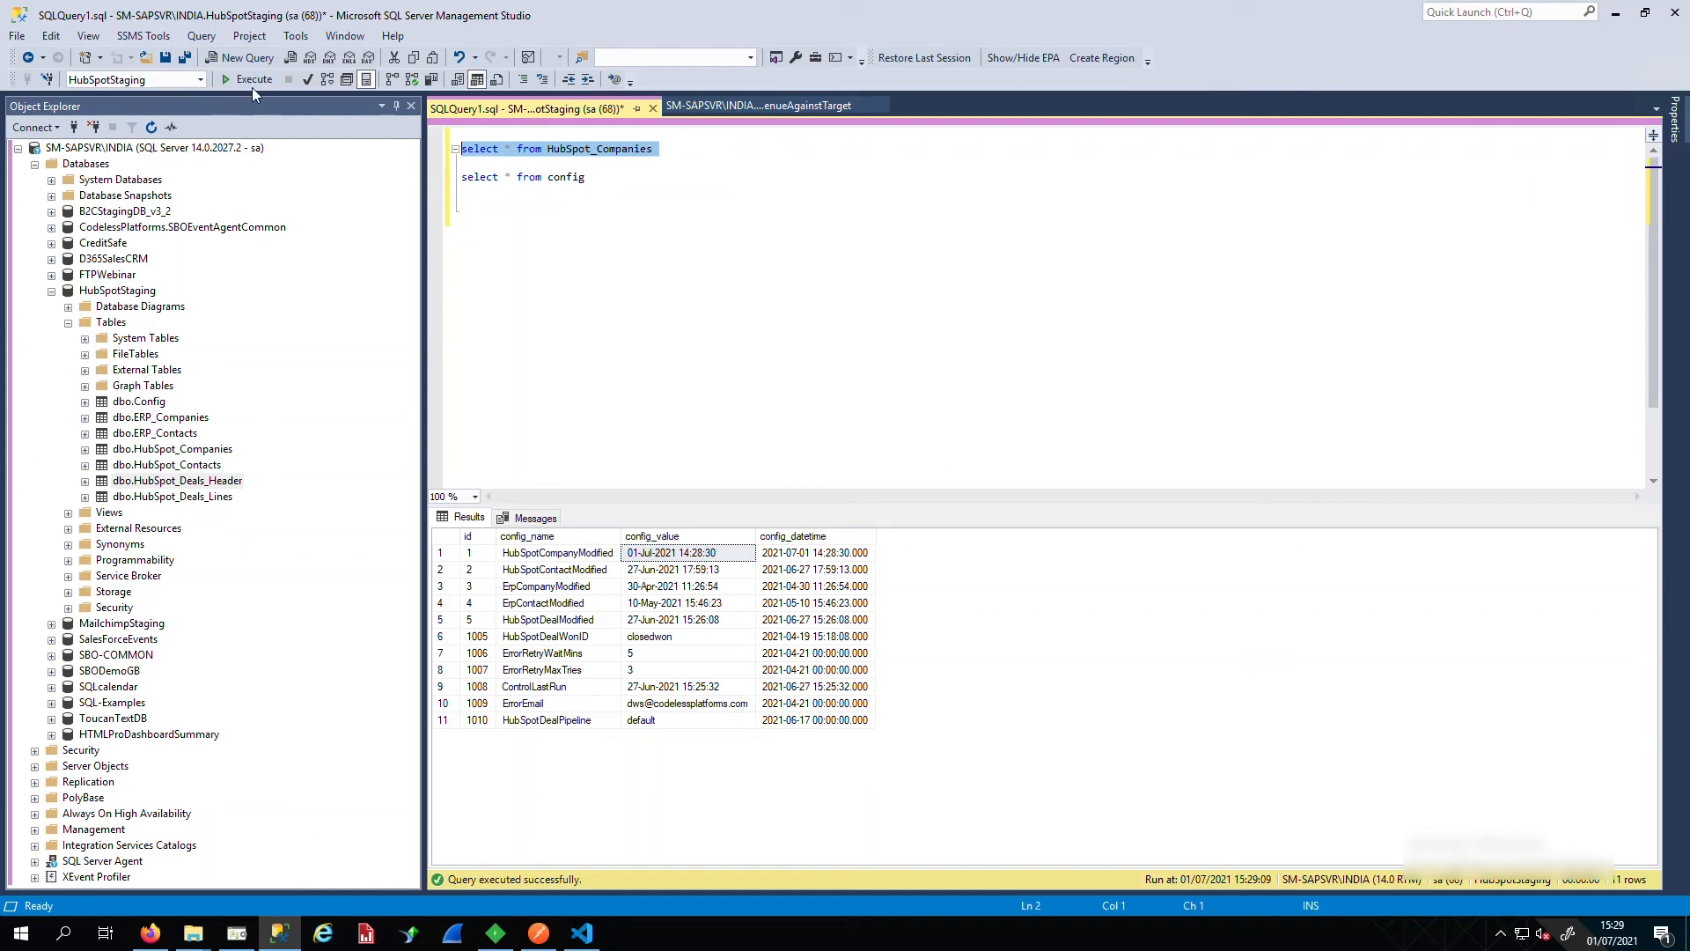
Re-execute the HubSpot_Companies query, check row 3's CrmDownloaded status, and return to BPA Platform
left_click(252, 85)
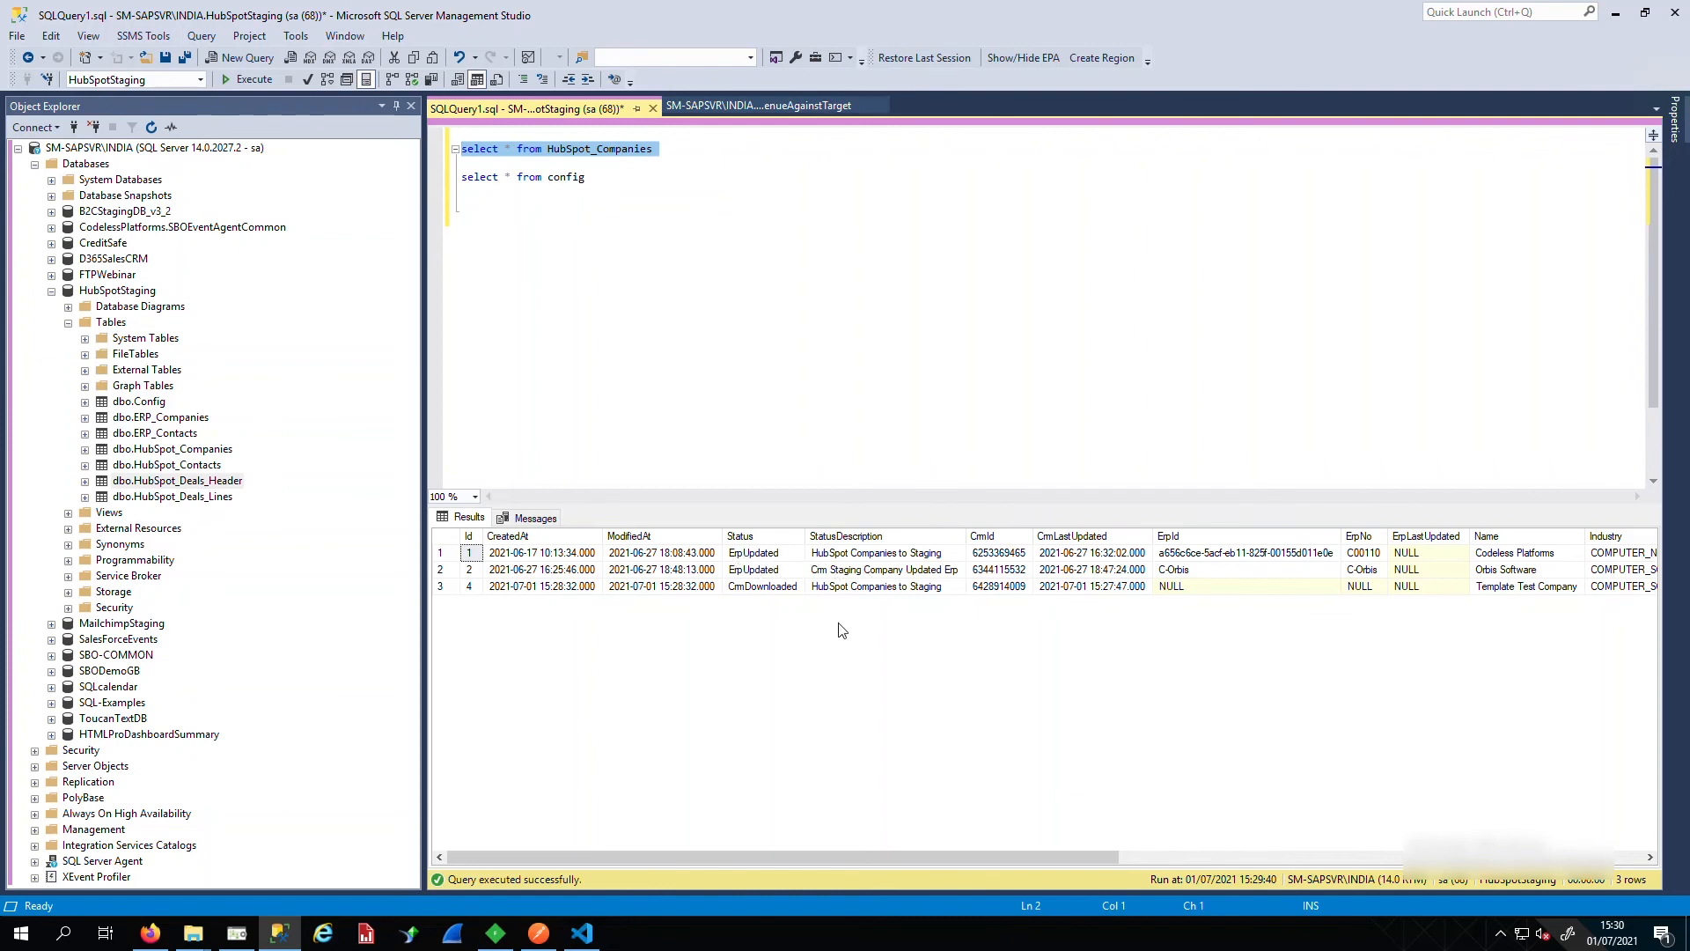
left_click(788, 588)
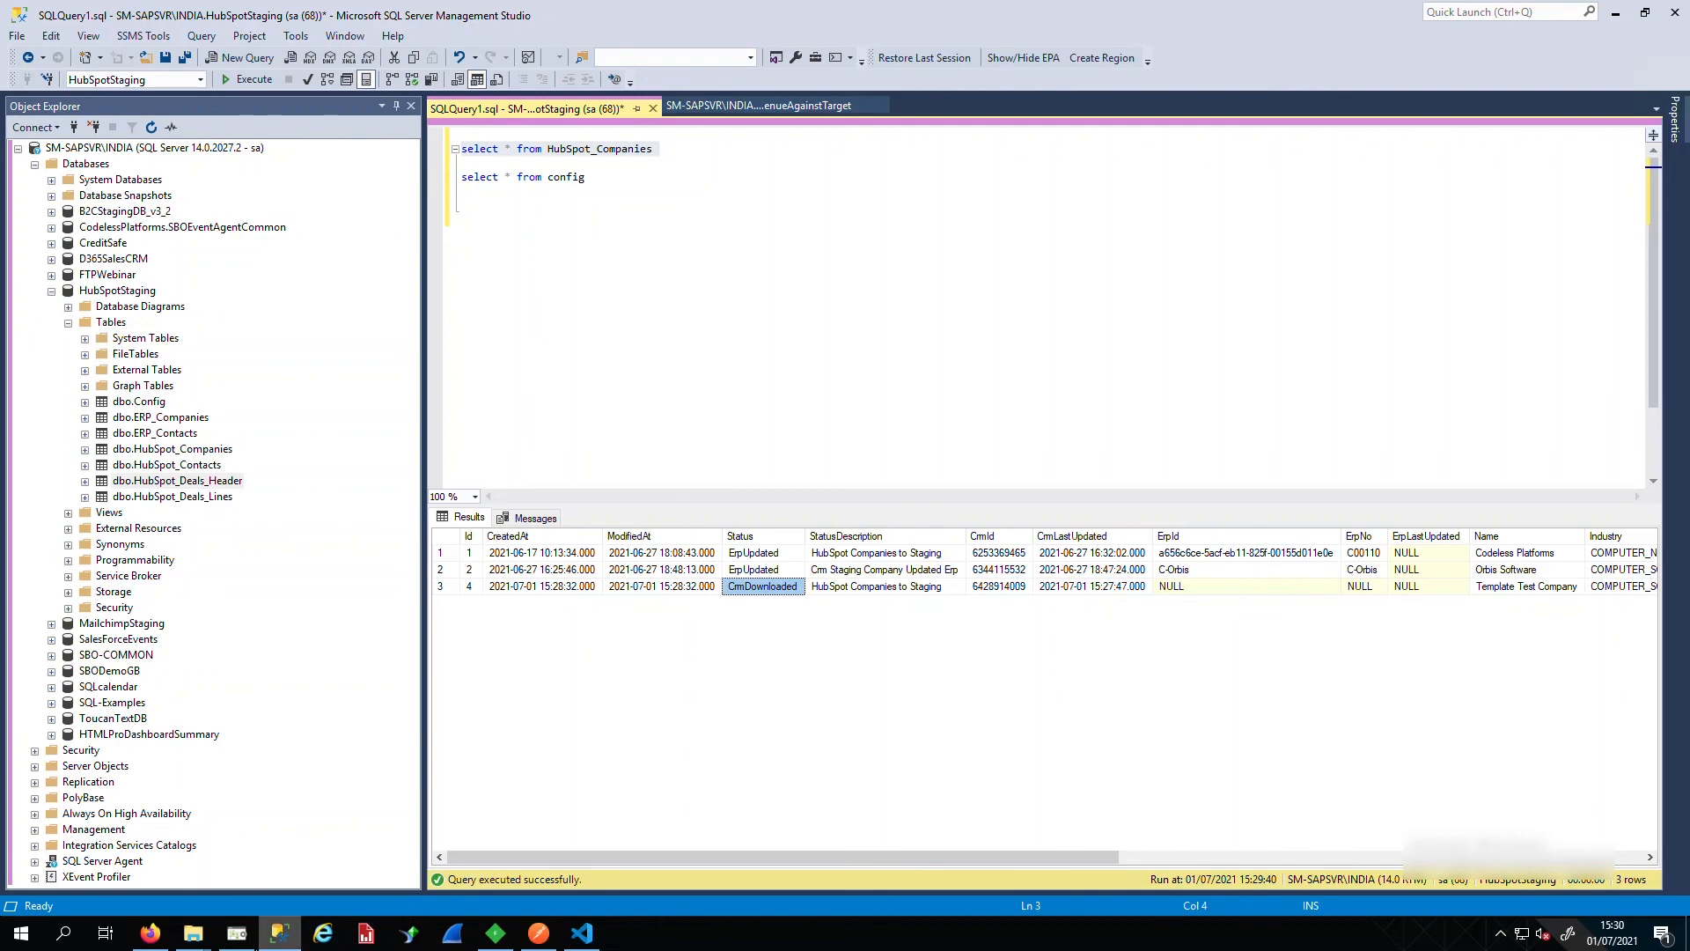
left_click(251, 940)
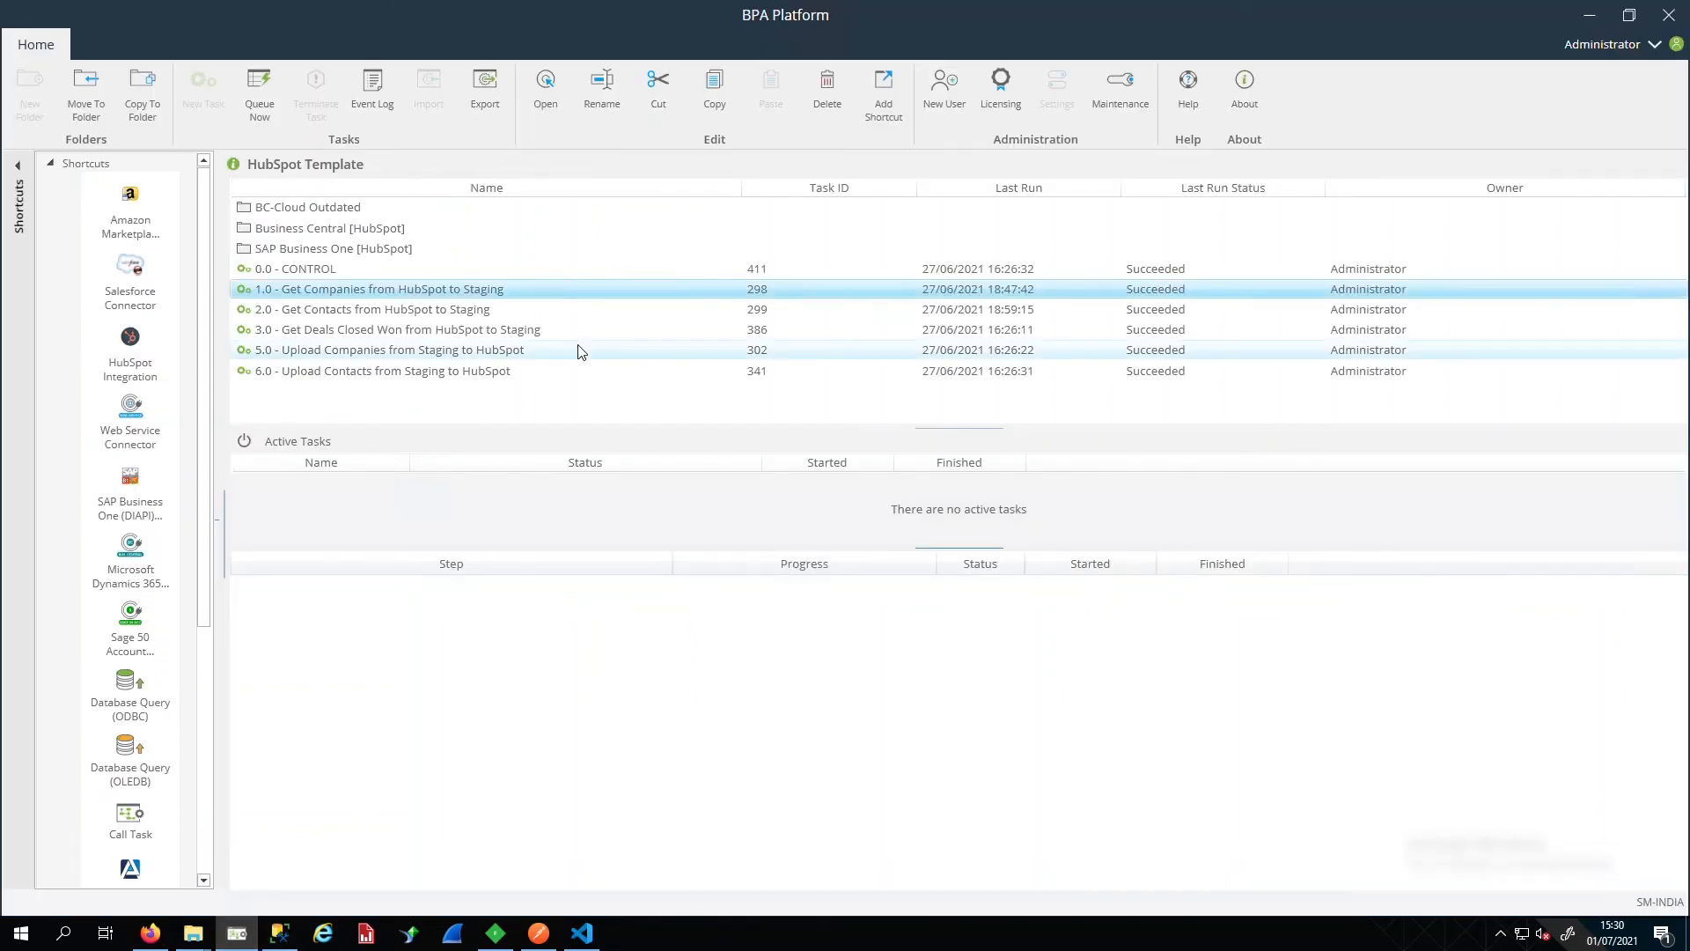